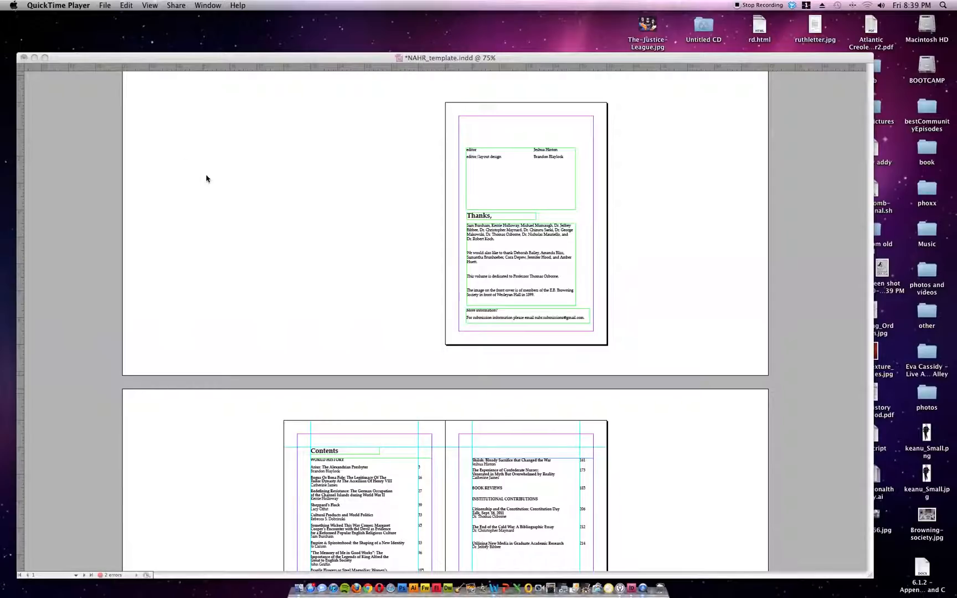
- Switch to InDesign and inspect the paragraph styles used in the editor credits and the Contents entries of NAHR_template.indd
click(413, 279)
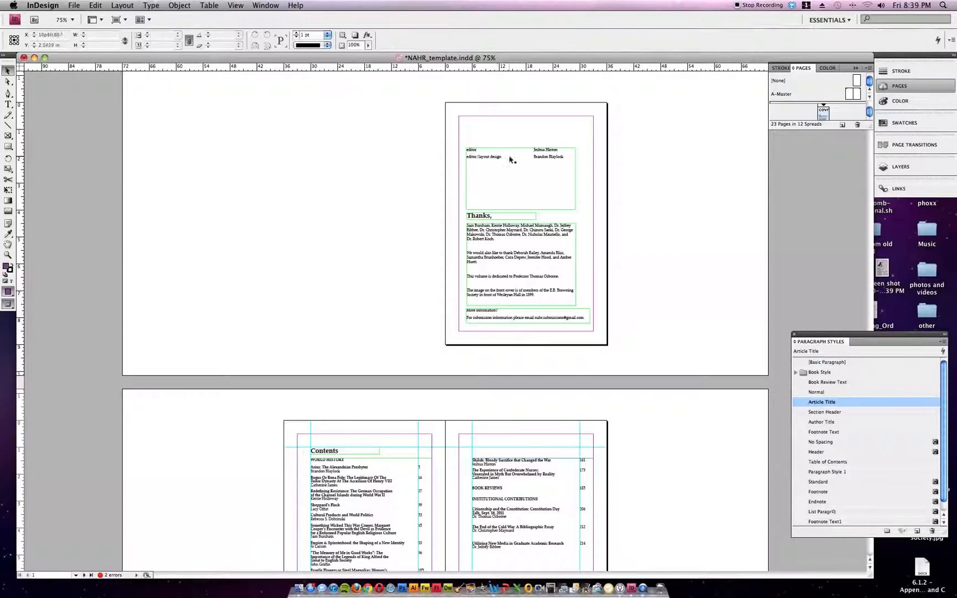
double_click(499, 160)
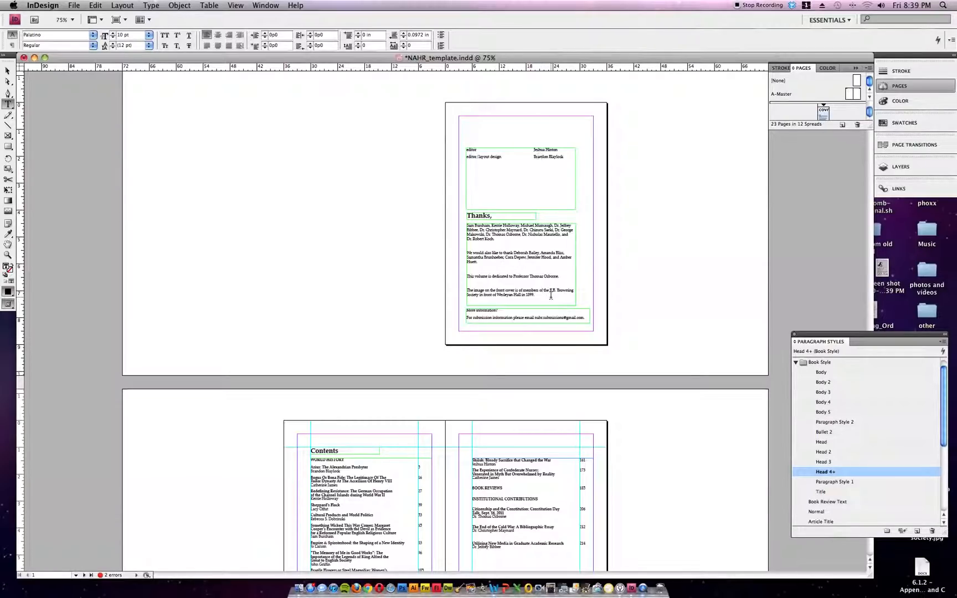
scroll(551, 296, down, 5)
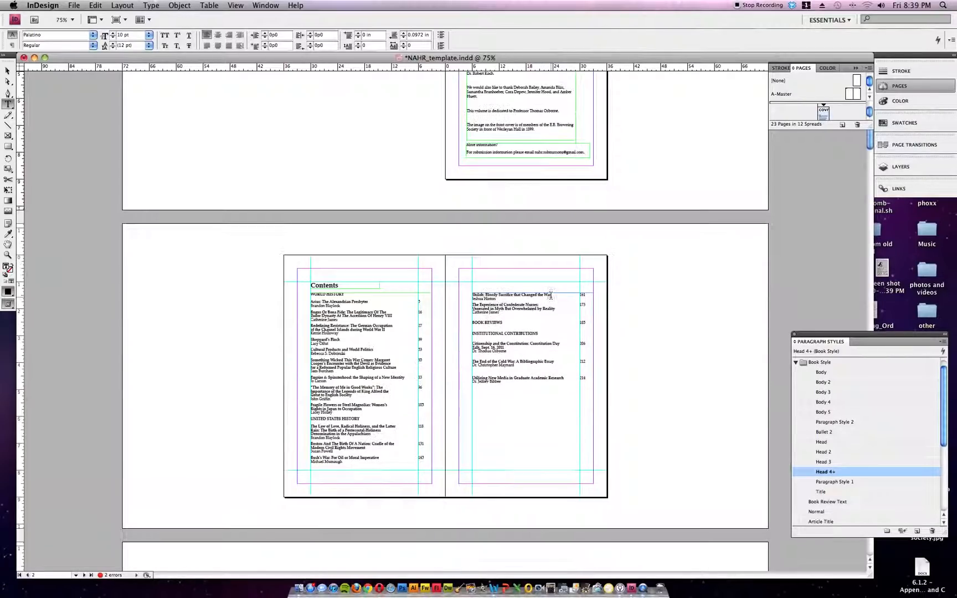
click(334, 305)
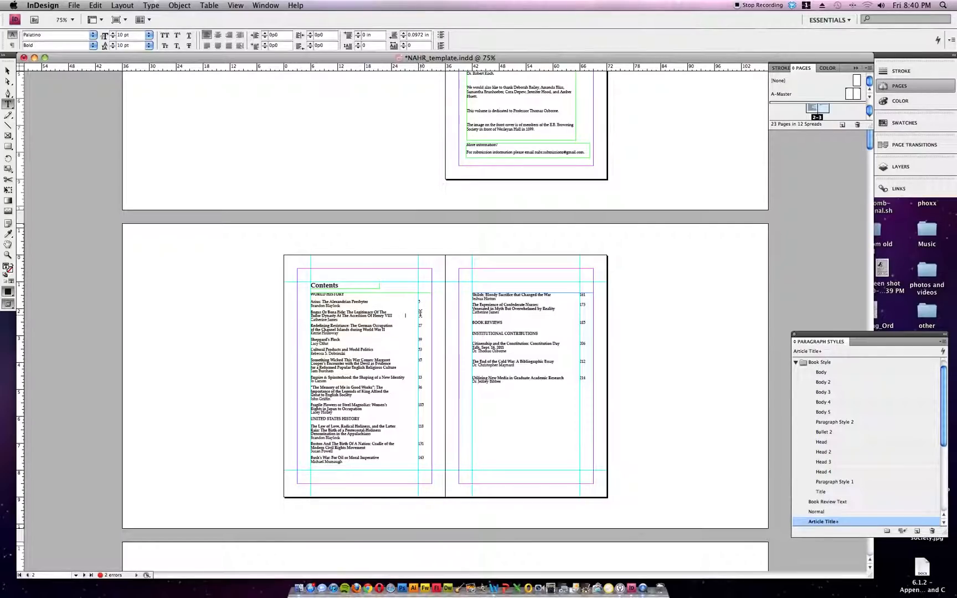
triple_click(420, 312)
click(421, 312)
- Compare the Contents spread with the World History opening spread and check the first article's body and title paragraph styles
scroll(697, 335, down, 5)
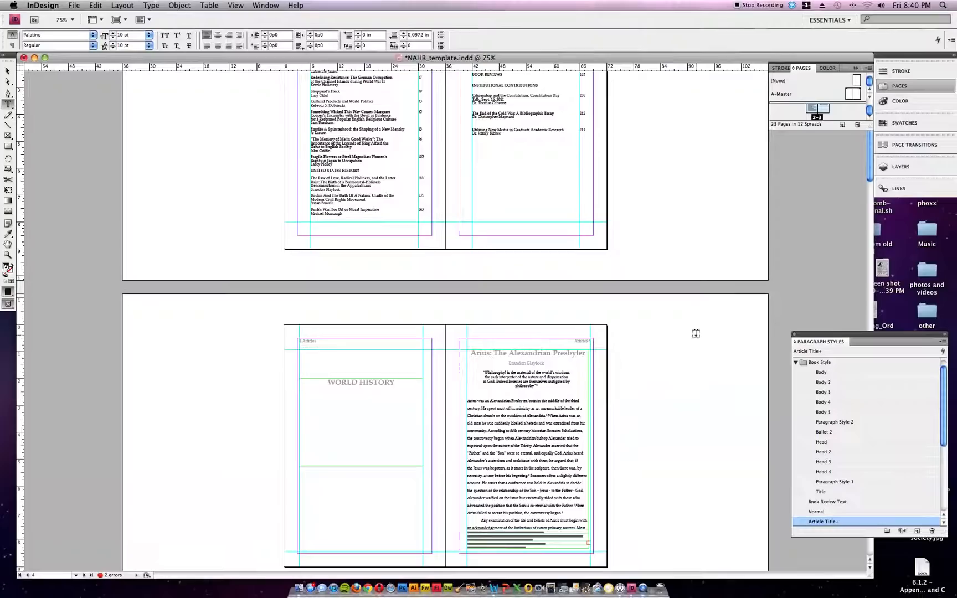
scroll(696, 333, down, 1)
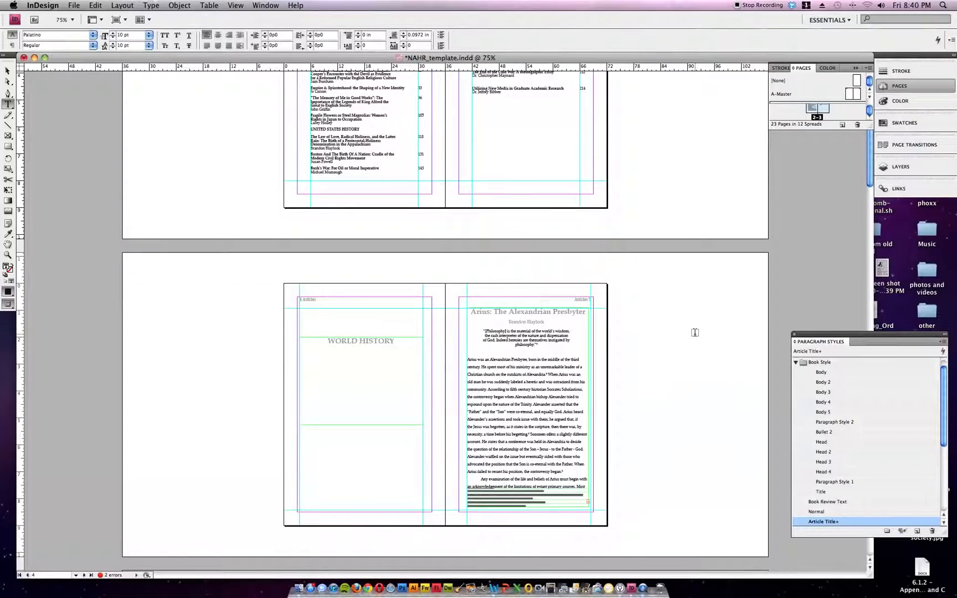
scroll(695, 332, up, 6)
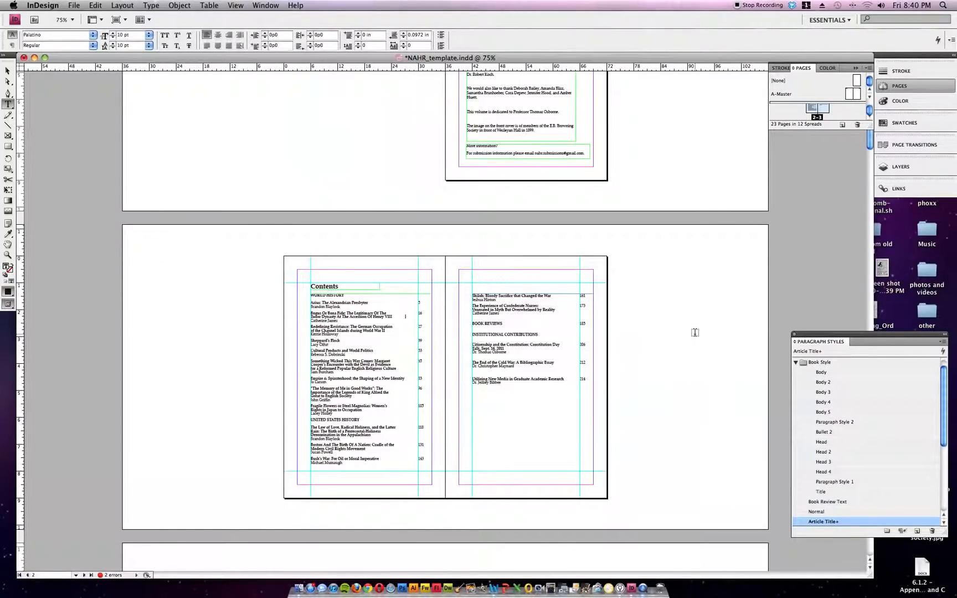
scroll(695, 332, down, 8)
scroll(600, 283, down, 1)
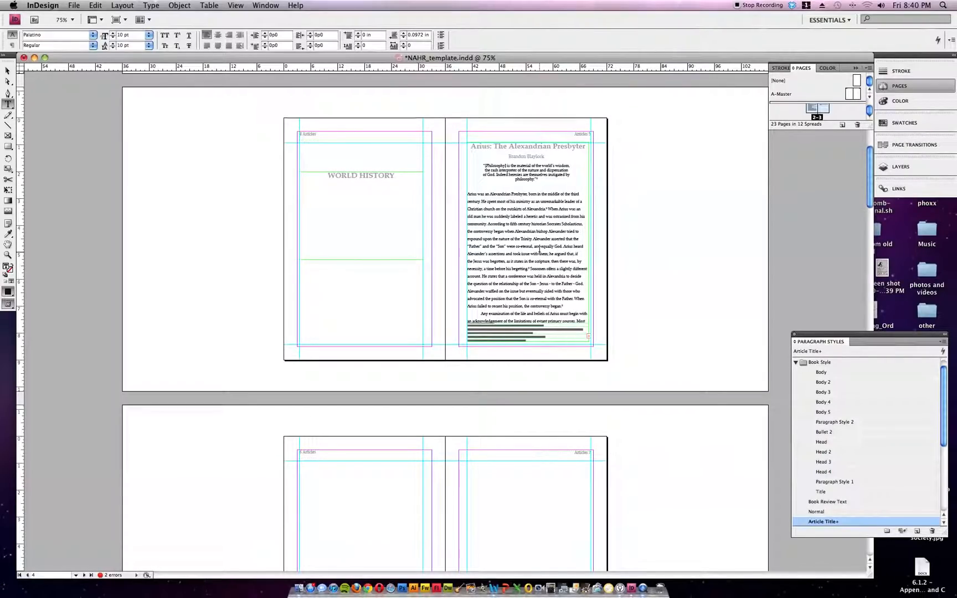
click(545, 182)
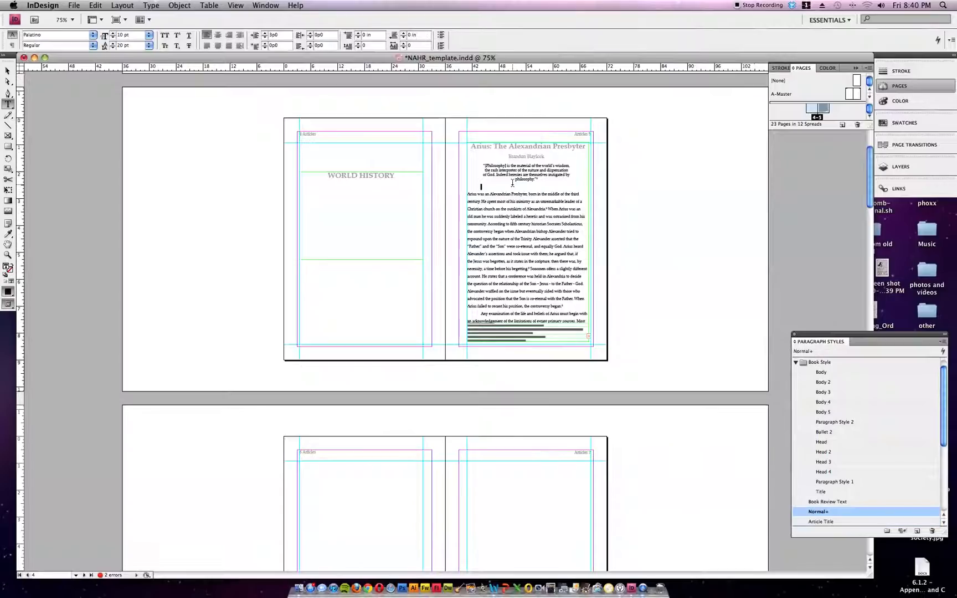
click(542, 145)
- Inspect the Book Reviews and Institutional Contributions section openers, including their heading style and the master applied to their pages
scroll(612, 289, down, 10)
scroll(613, 290, down, 20)
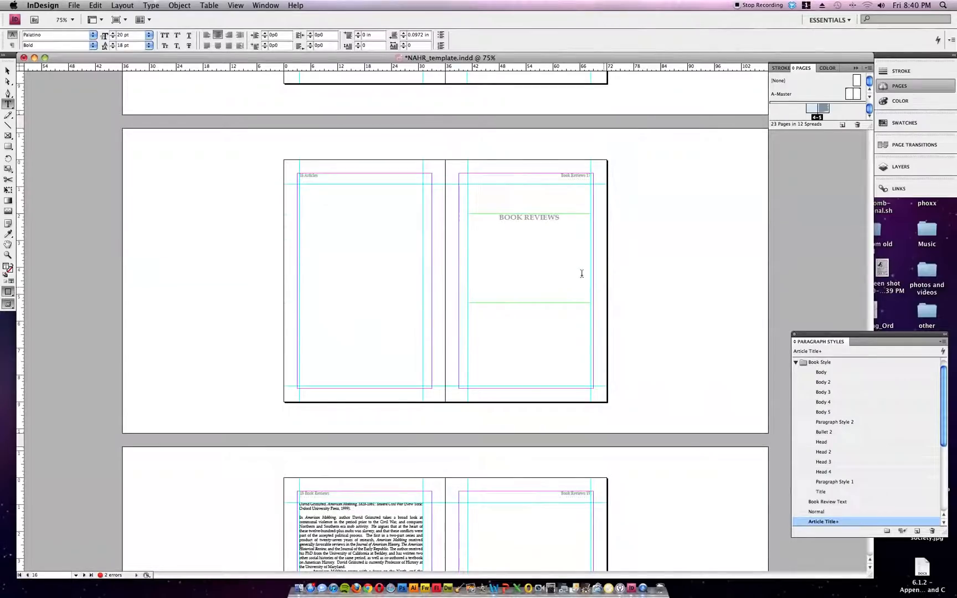
click(513, 221)
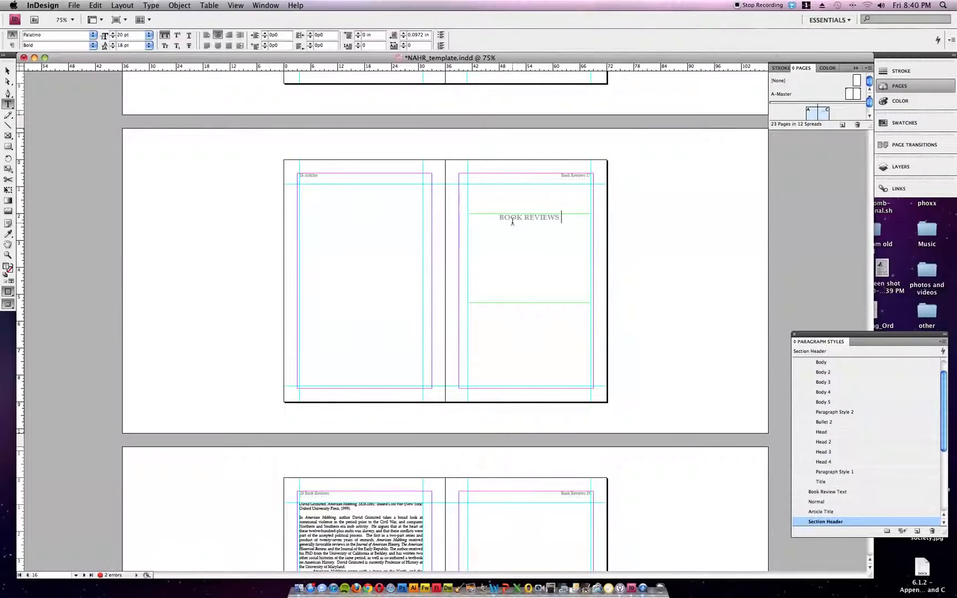
scroll(603, 278, down, 10)
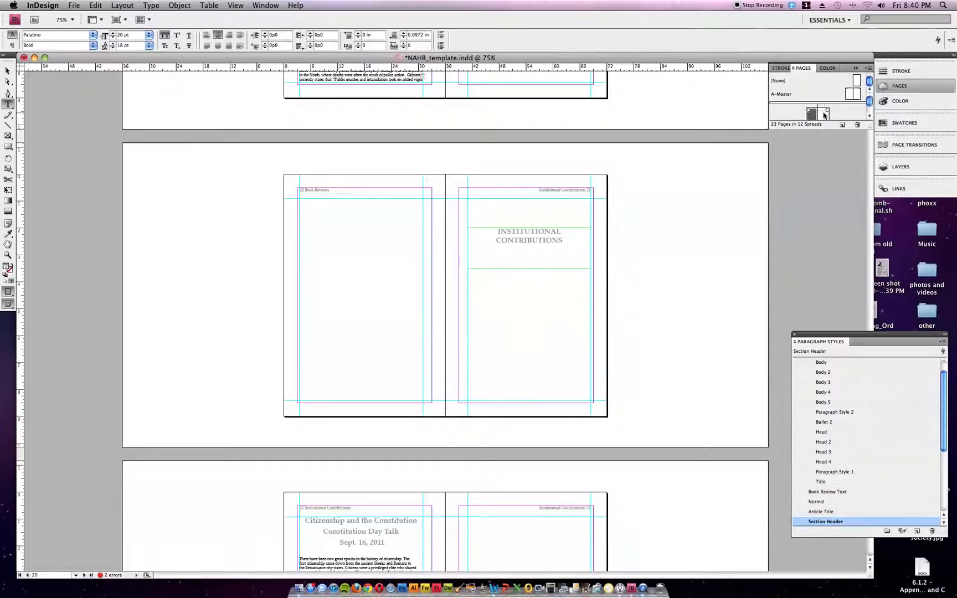
scroll(824, 115, down, 1)
scroll(824, 114, down, 1)
click(555, 270)
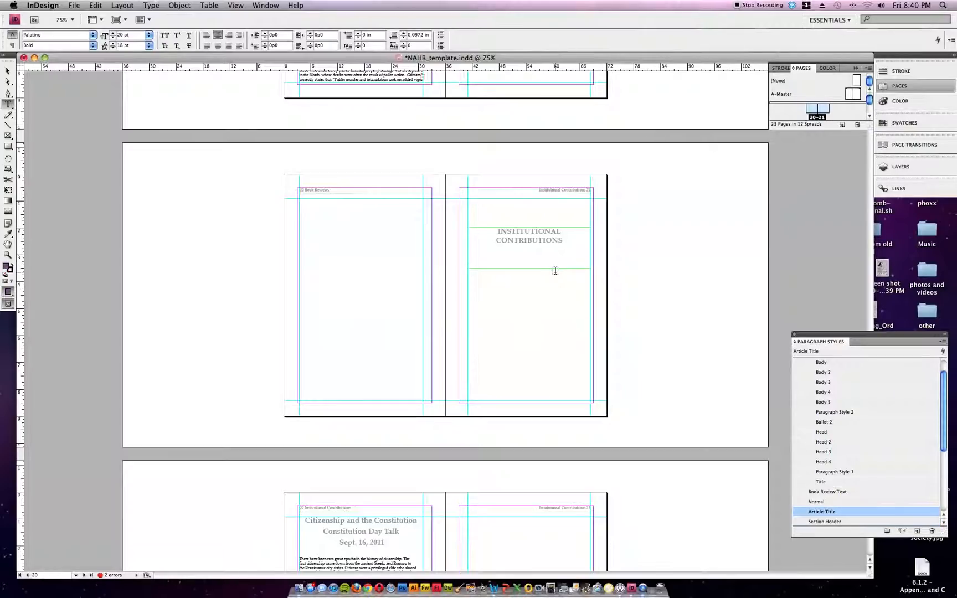
scroll(555, 270, down, 5)
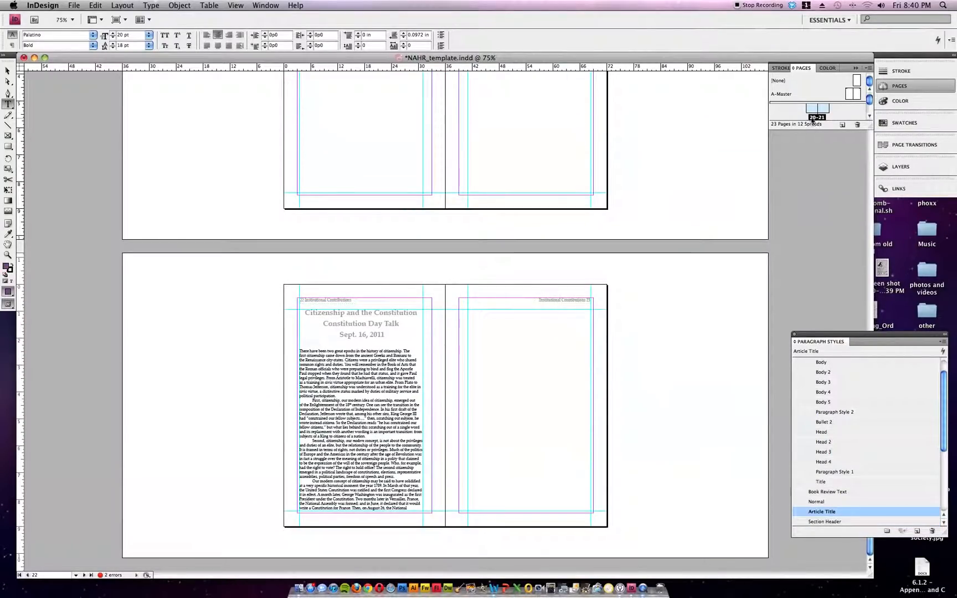
scroll(819, 115, up, 1)
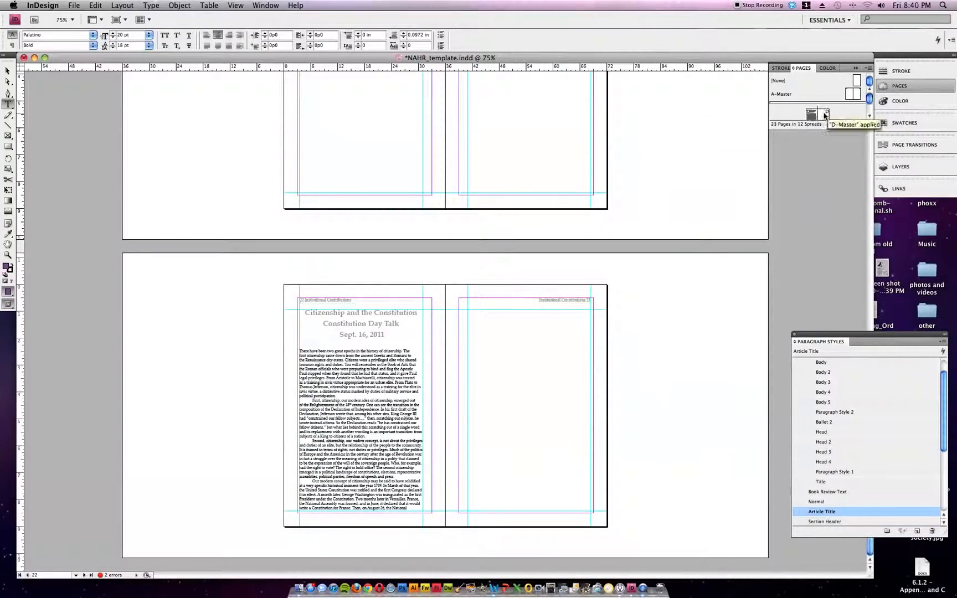
scroll(828, 114, up, 2)
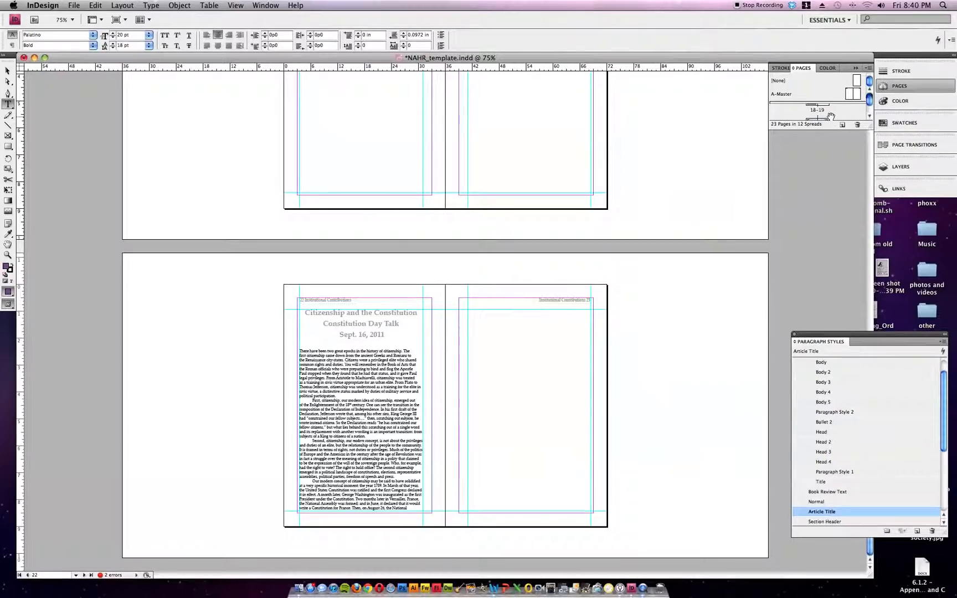
- Review how the template's spreads run from the World History articles through Book Reviews to Institutional Contributions
scroll(571, 379, up, 20)
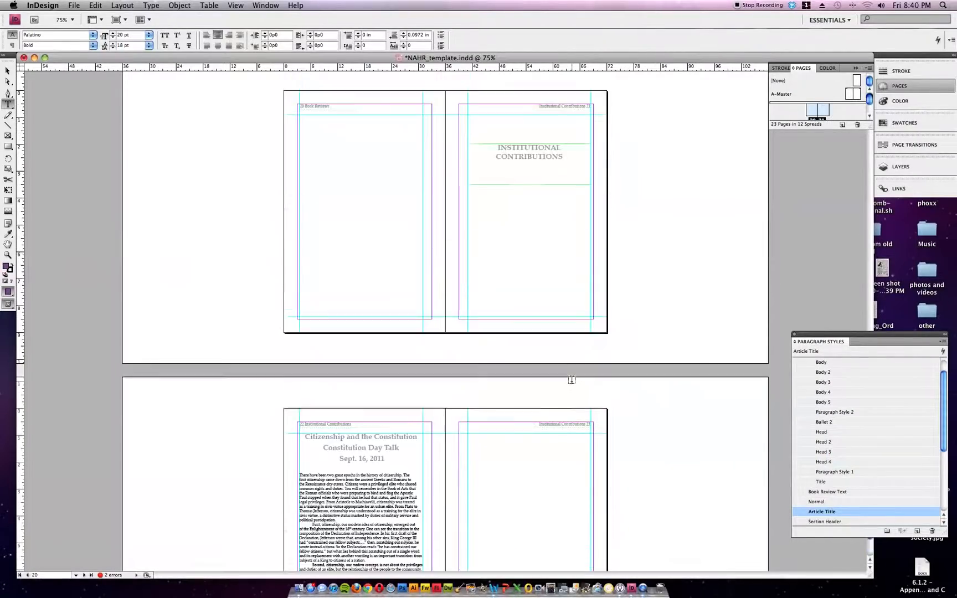
scroll(572, 380, up, 20)
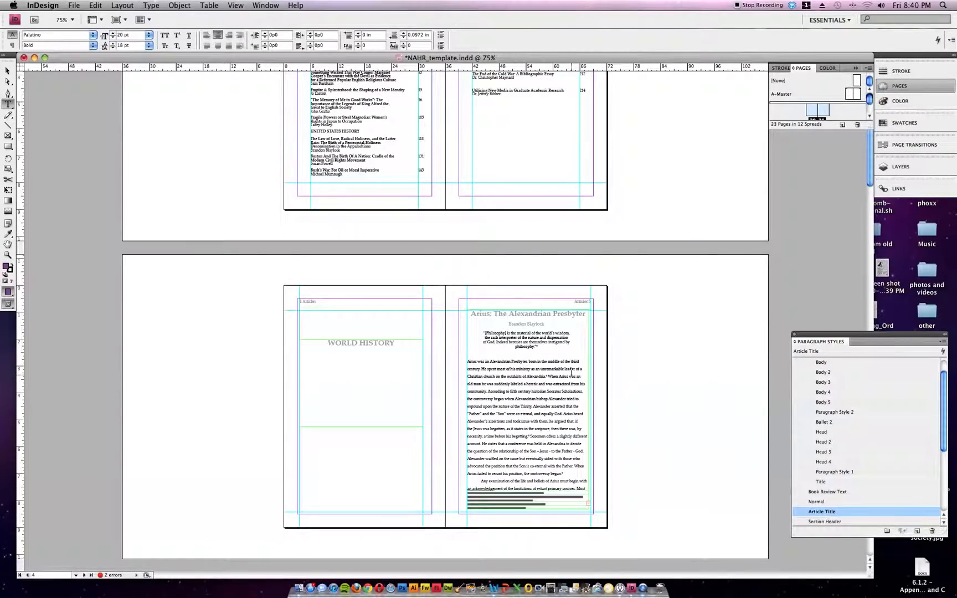
scroll(692, 315, down, 1)
scroll(692, 314, down, 20)
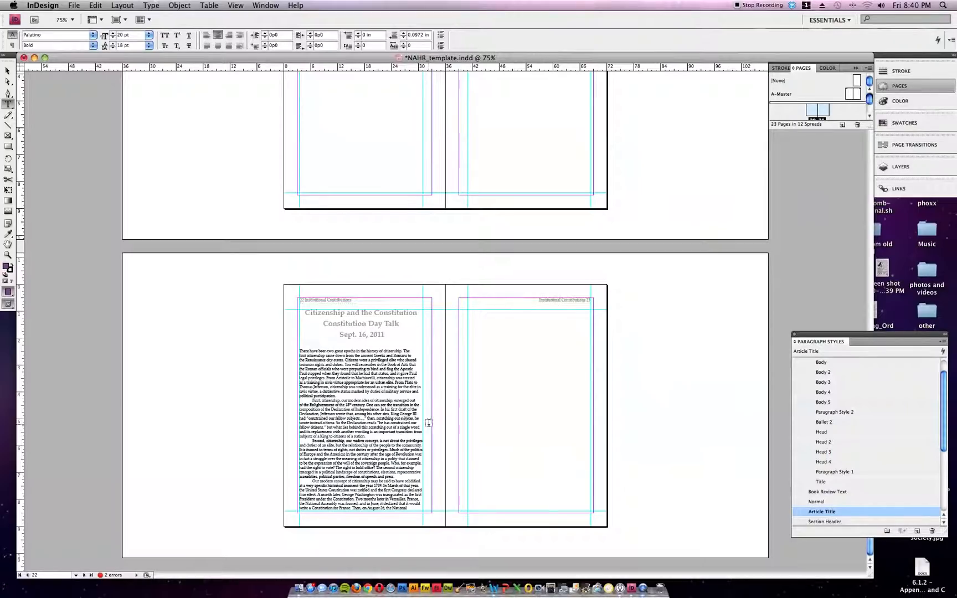
scroll(431, 417, up, 8)
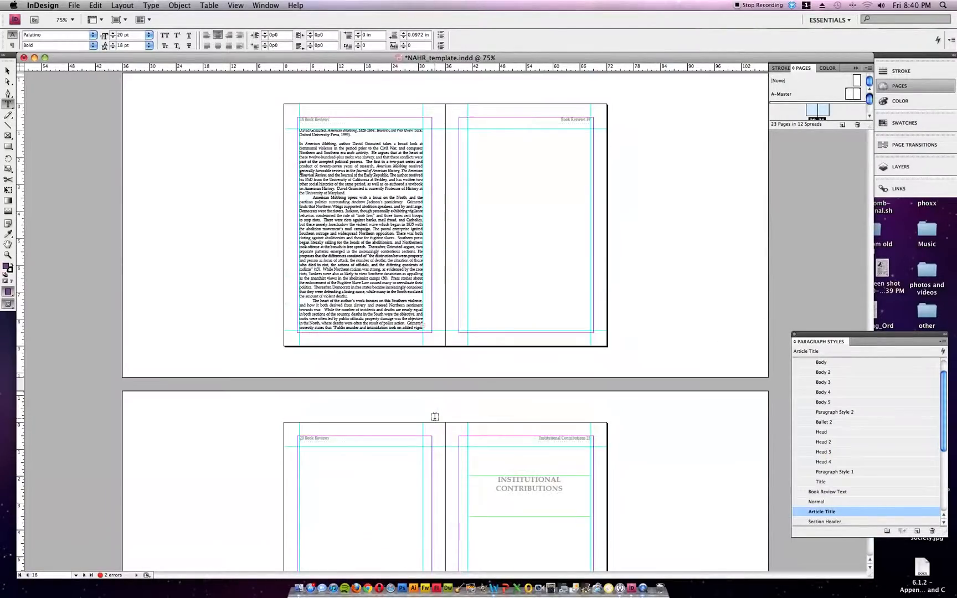
scroll(434, 417, up, 10)
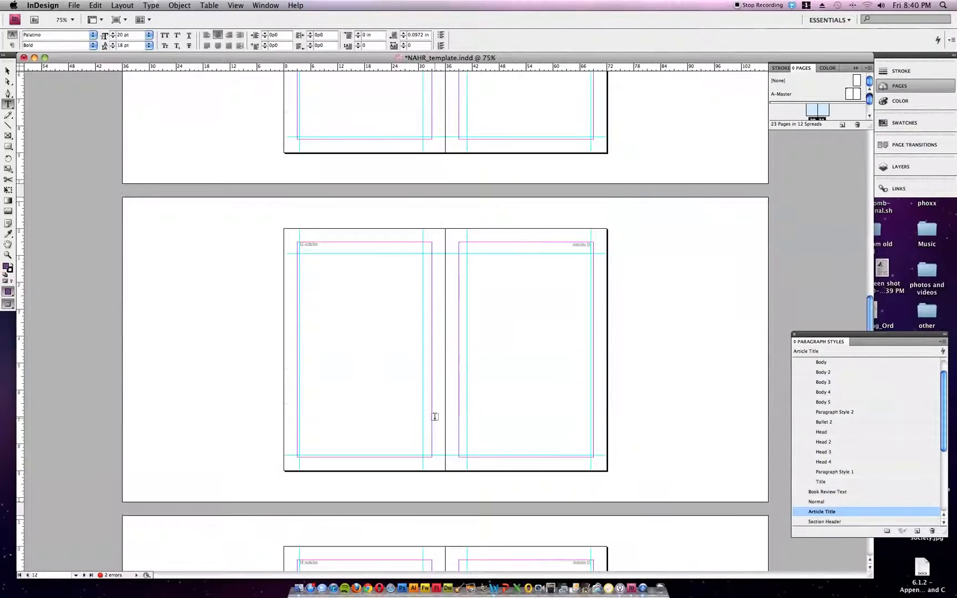
scroll(434, 416, up, 5)
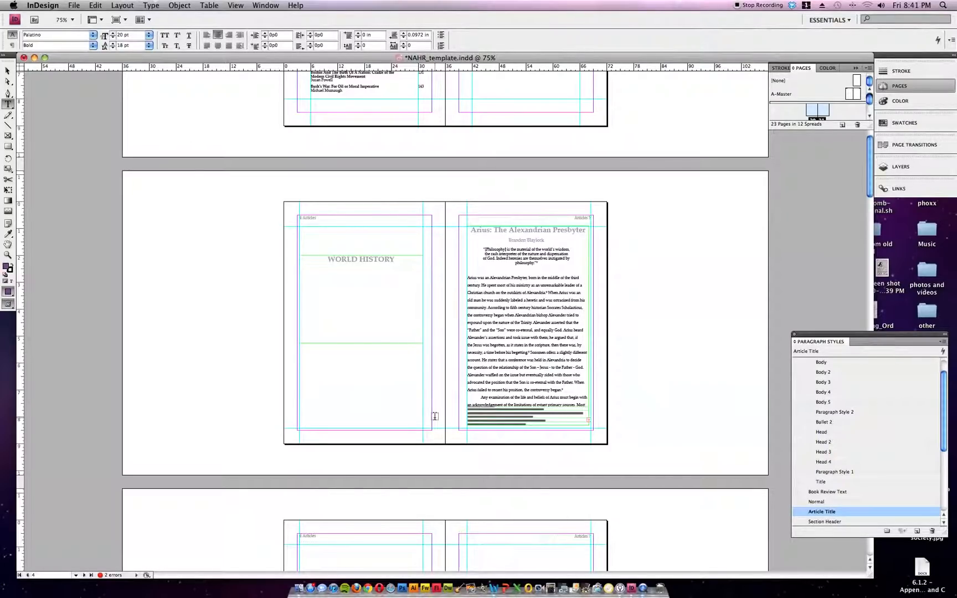
scroll(597, 382, down, 5)
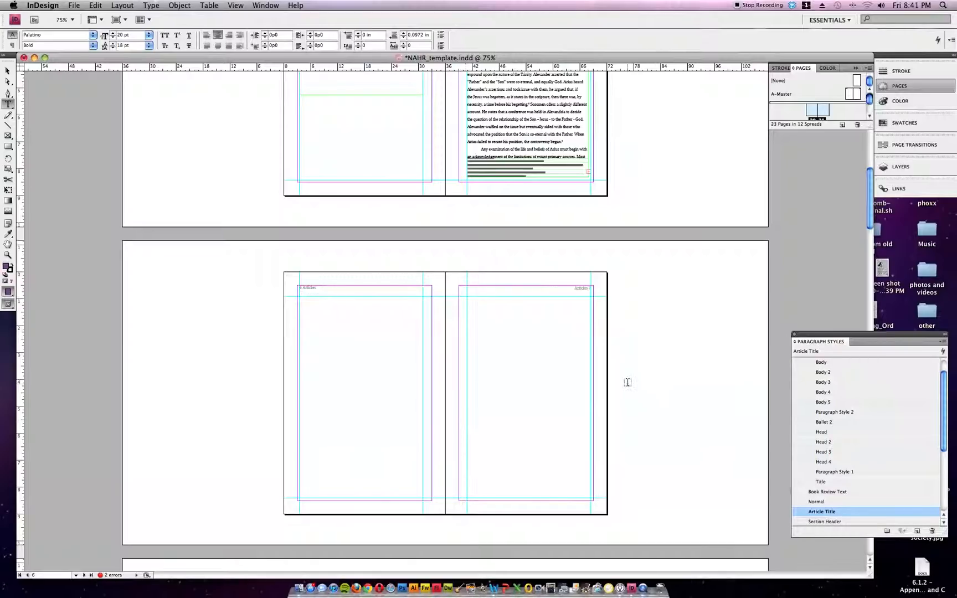
click(116, 6)
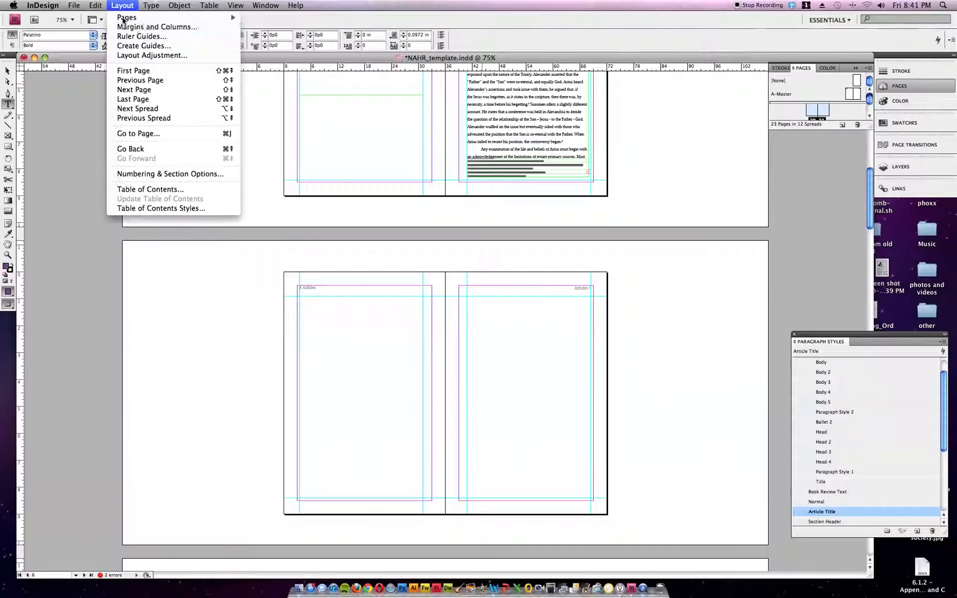
mouse_move(144, 19)
click(252, 30)
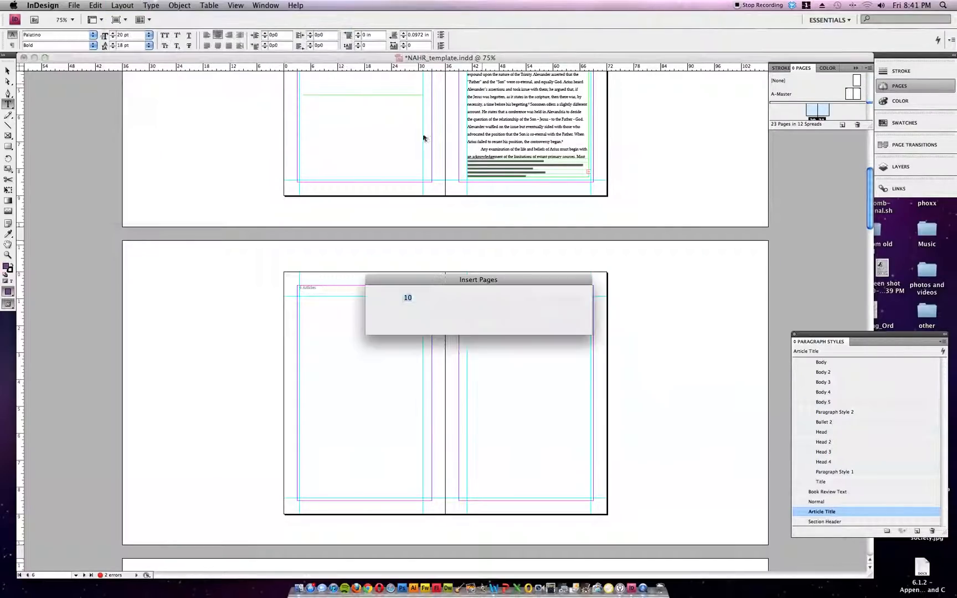
text(10)
drag(413, 298, 391, 297)
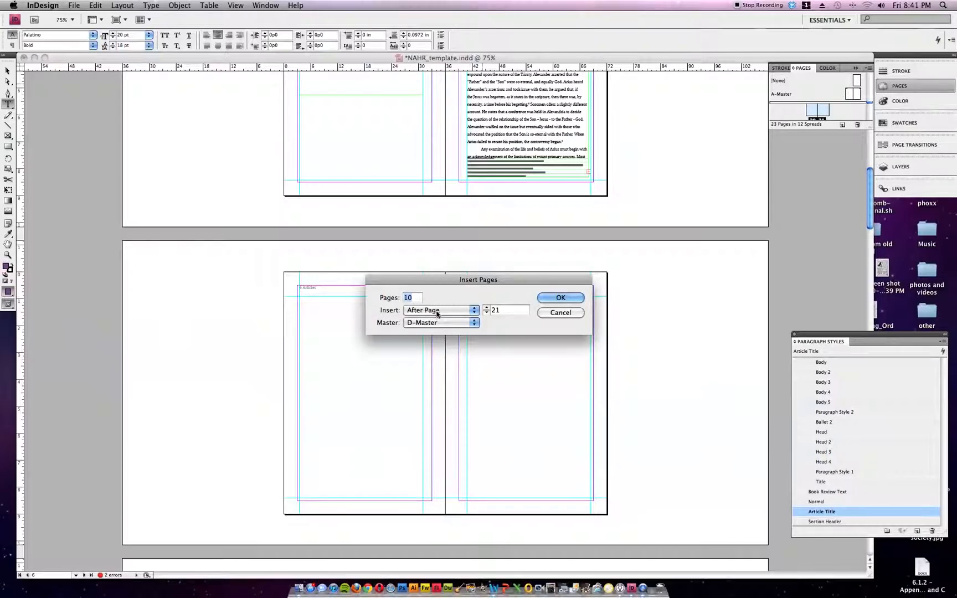
click(466, 312)
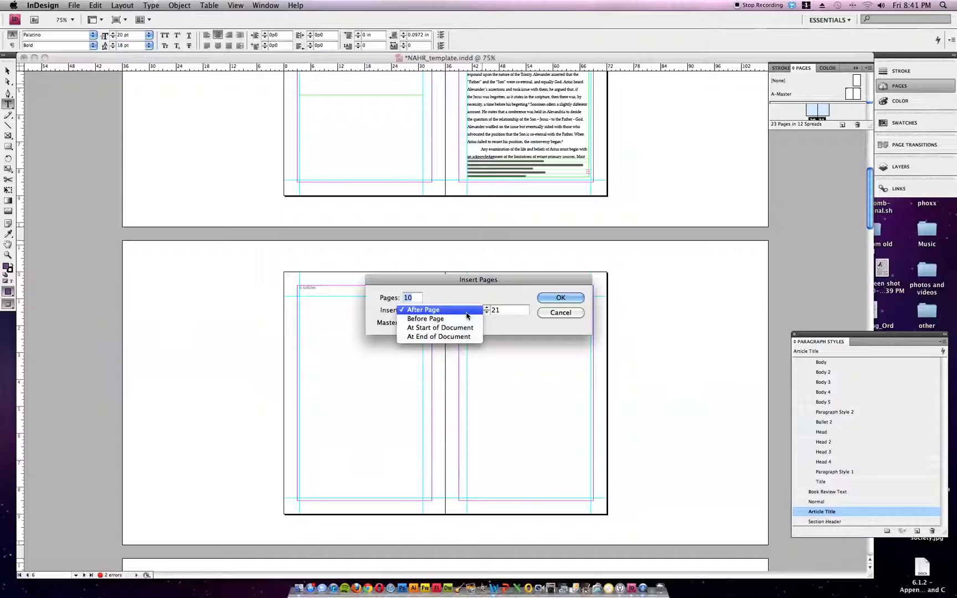
click(466, 312)
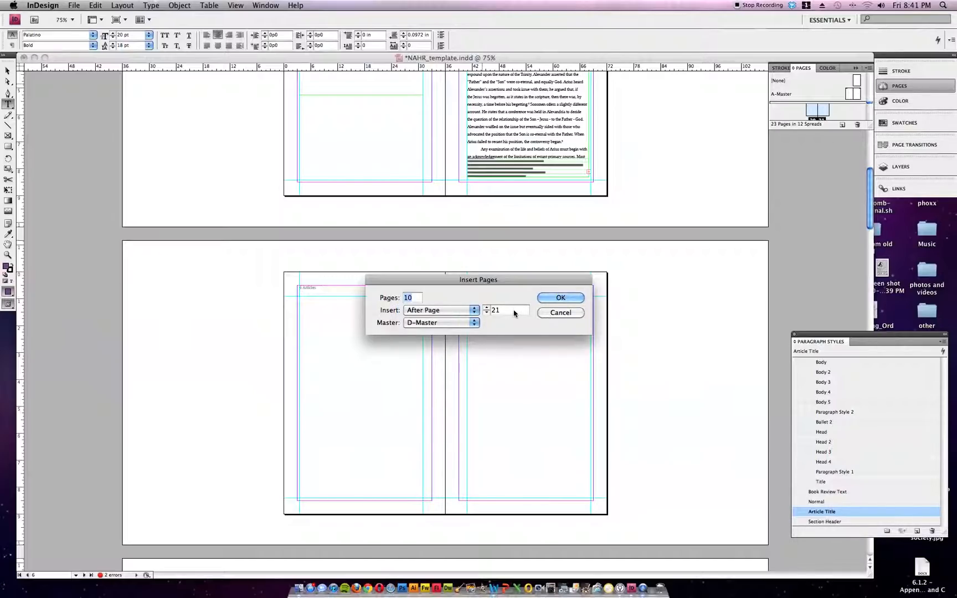
click(470, 324)
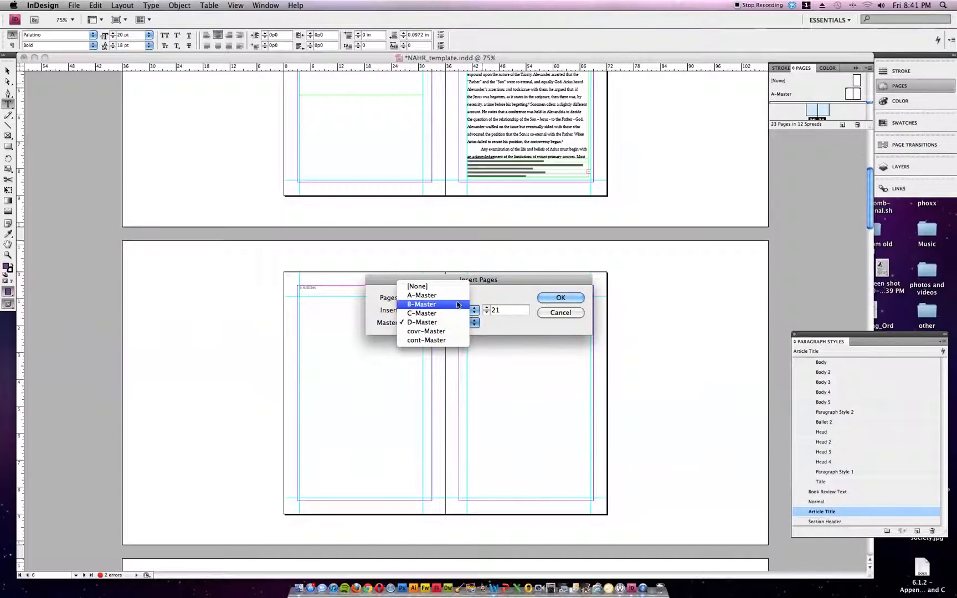
click(456, 301)
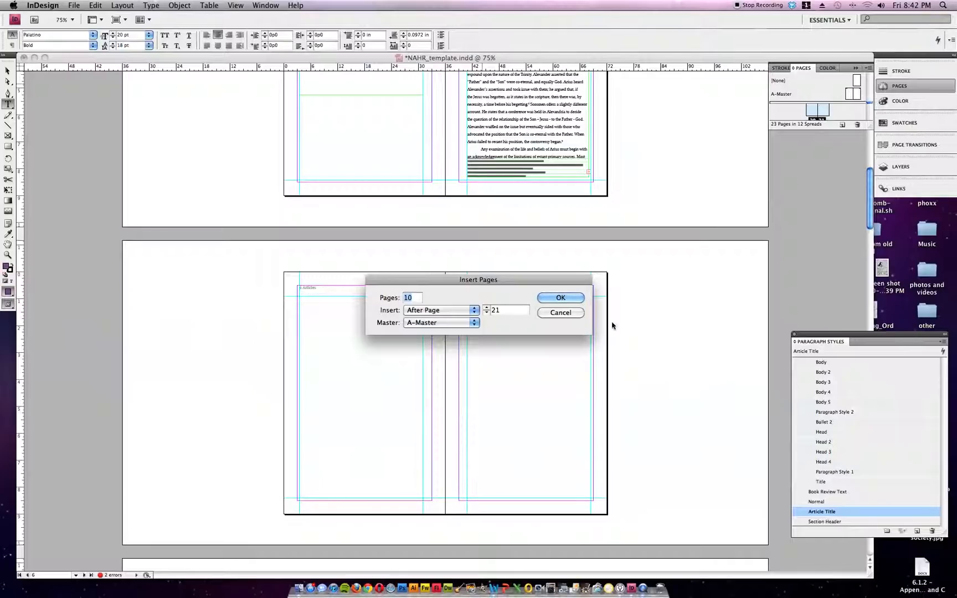
click(569, 313)
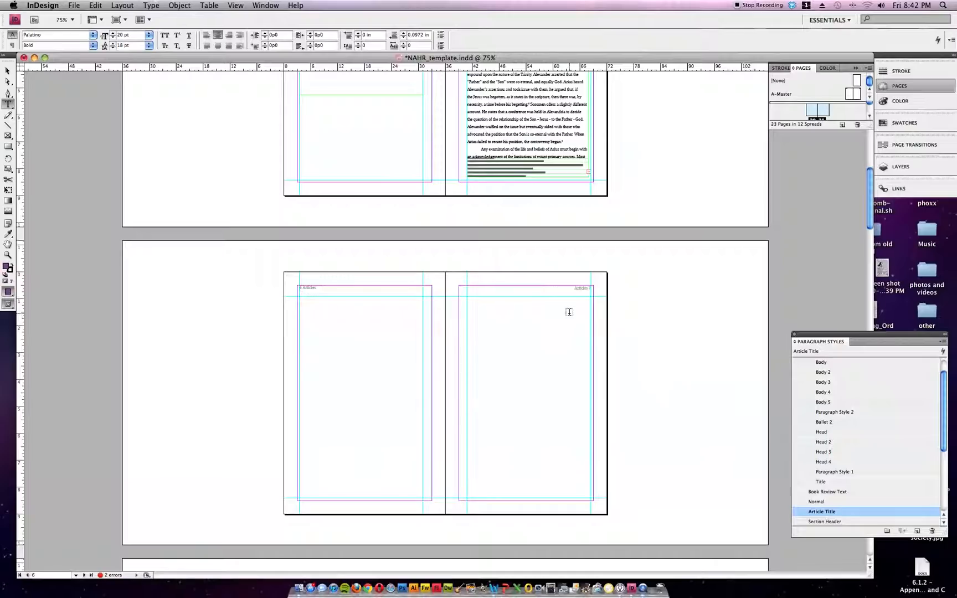
- Examine the blank Articles spreads leading up to the Book Reviews section opener
scroll(569, 312, down, 15)
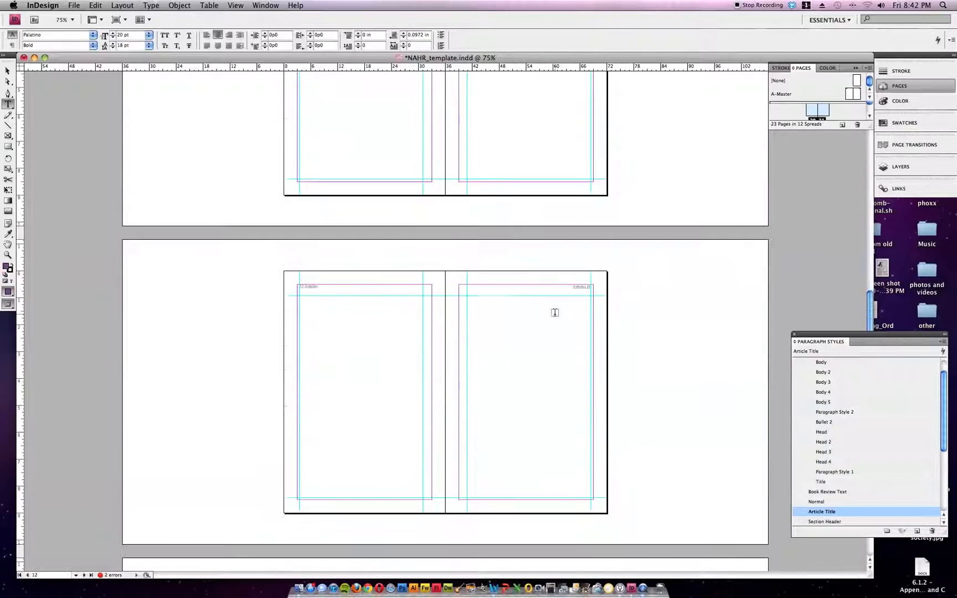
scroll(555, 312, down, 5)
scroll(536, 304, up, 2)
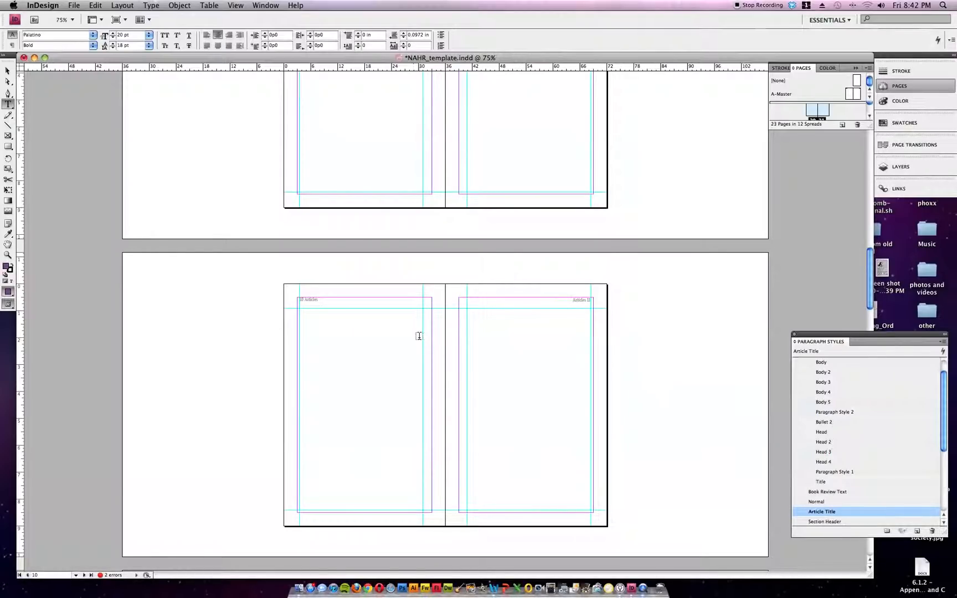
scroll(421, 335, up, 5)
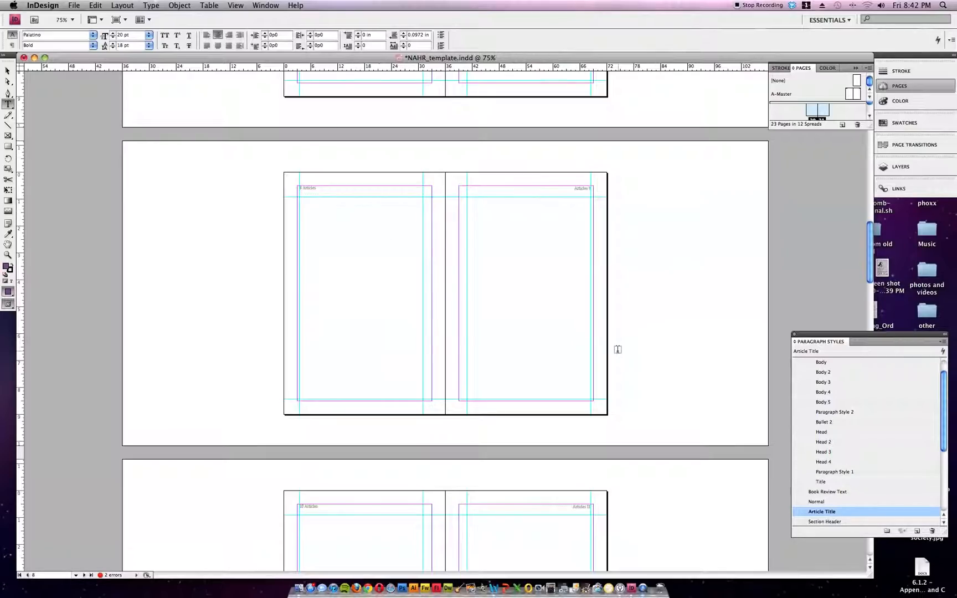
scroll(616, 350, down, 15)
scroll(616, 350, up, 6)
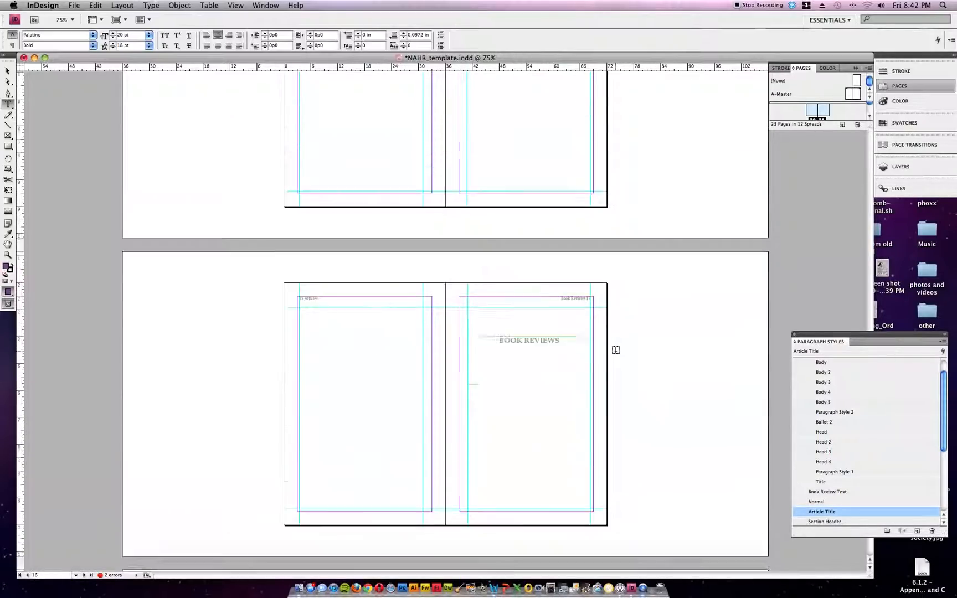
- Return to the blank Articles spread on pages 6 and 7 and start placing a file with no text insertion active
scroll(617, 350, up, 2)
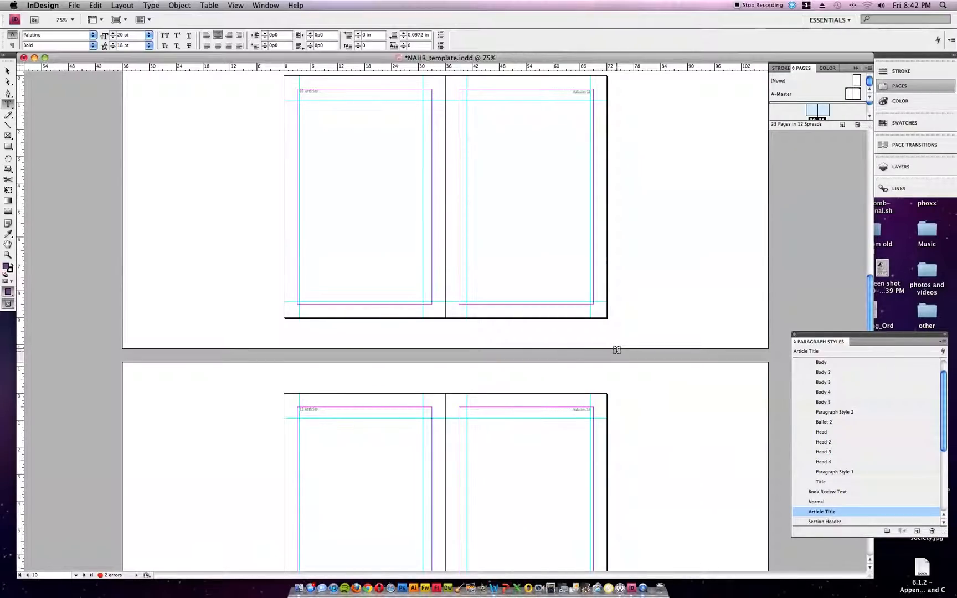
scroll(616, 350, up, 5)
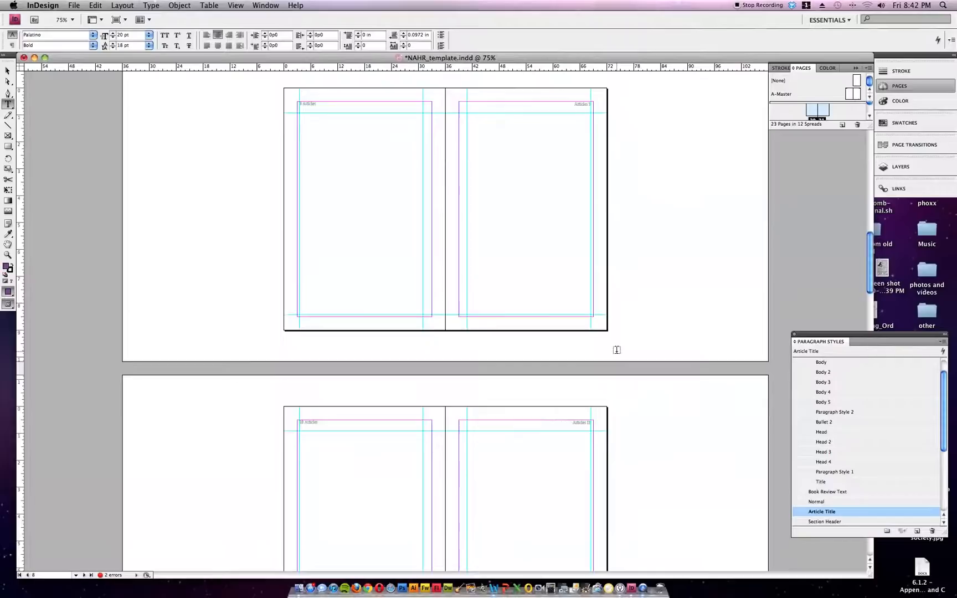
scroll(616, 350, up, 6)
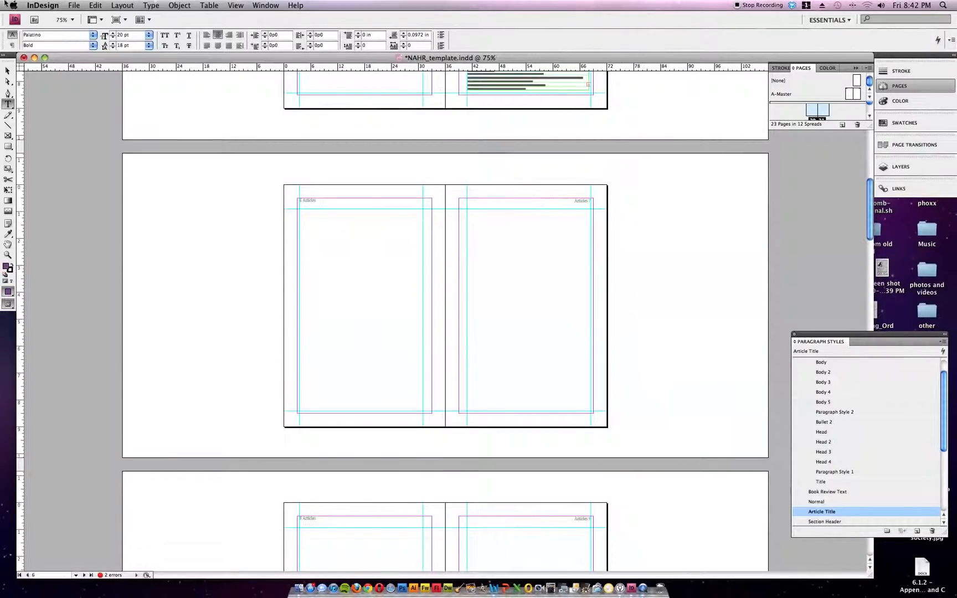
click(13, 70)
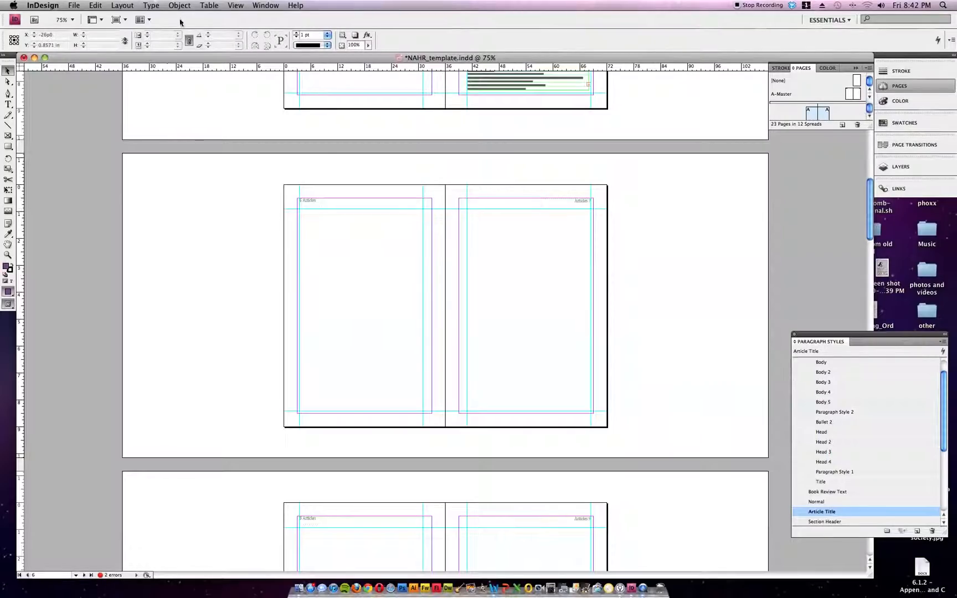
click(74, 5)
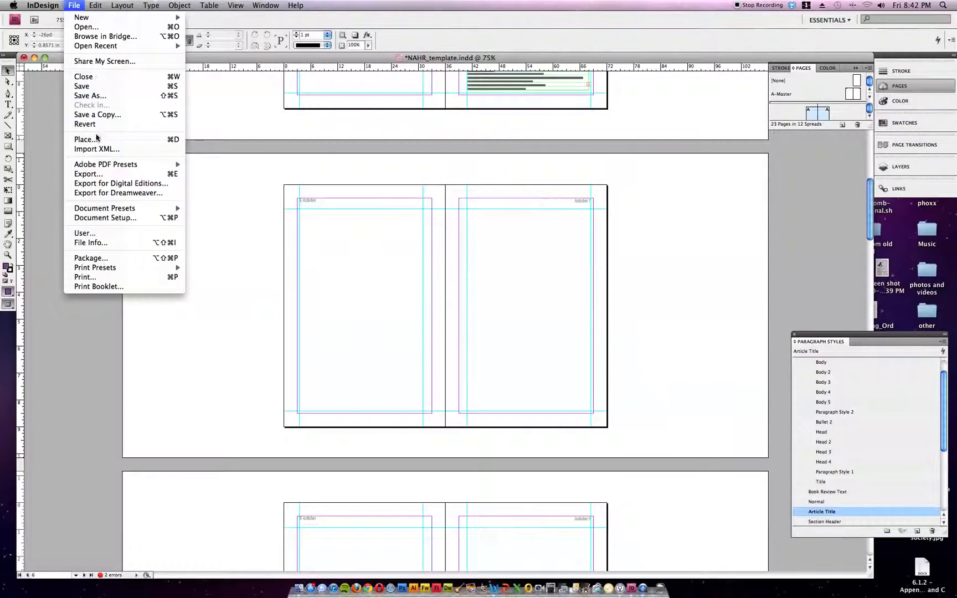
click(96, 139)
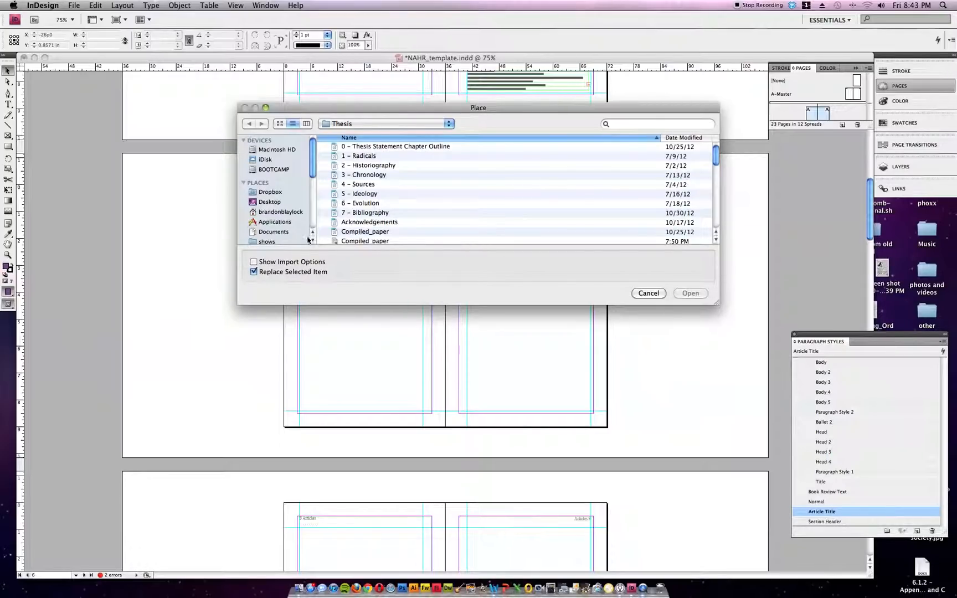
- Browse to the Journal folder inside the History MA folder for the file to place
click(297, 262)
scroll(377, 192, down, 3)
scroll(253, 230, down, 3)
click(265, 222)
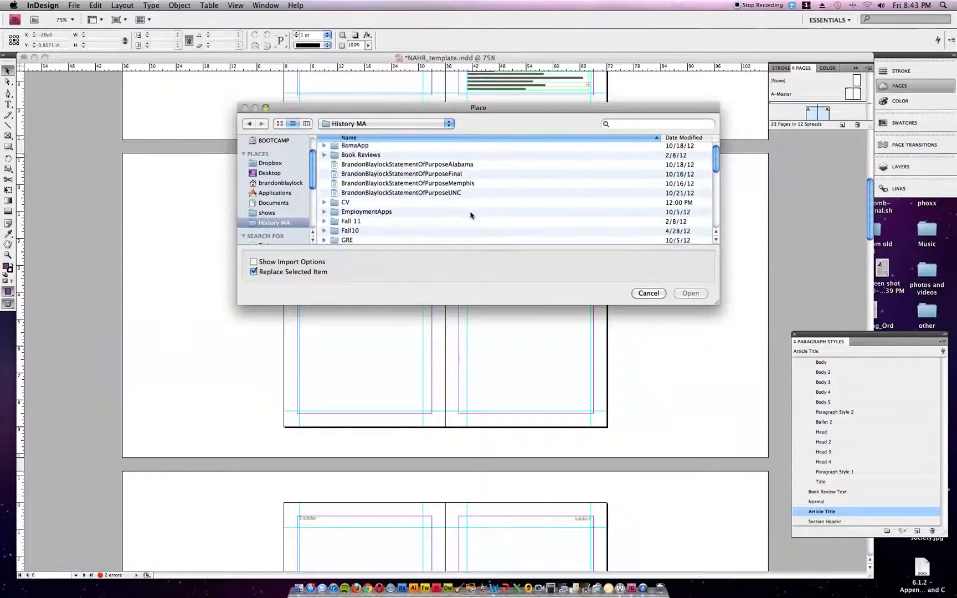
scroll(454, 214, down, 3)
double_click(378, 215)
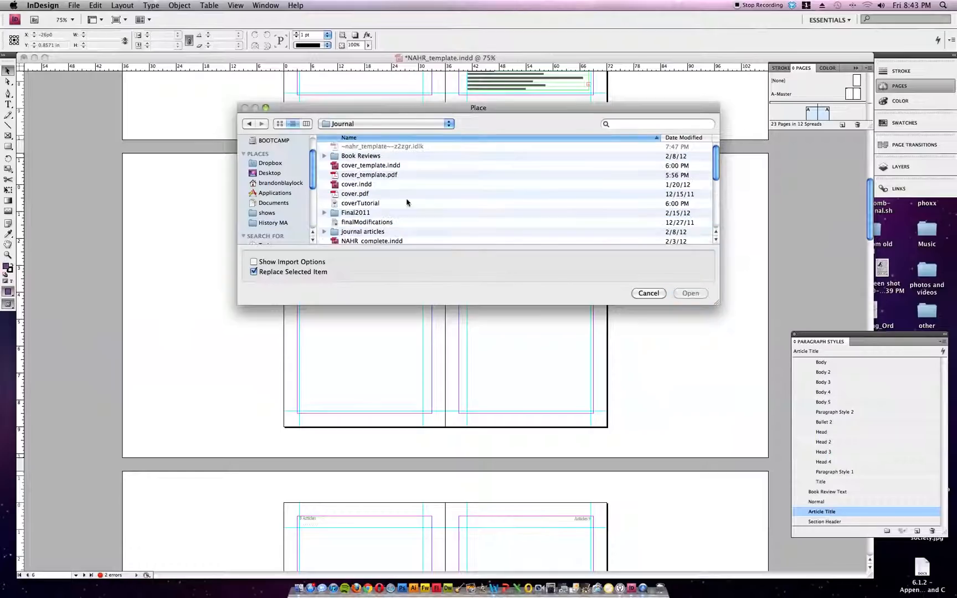
- Place the SAMPLE document modified at 7:47 PM, autoflowing its text across the Articles pages from the upper left of page 6
scroll(421, 192, down, 10)
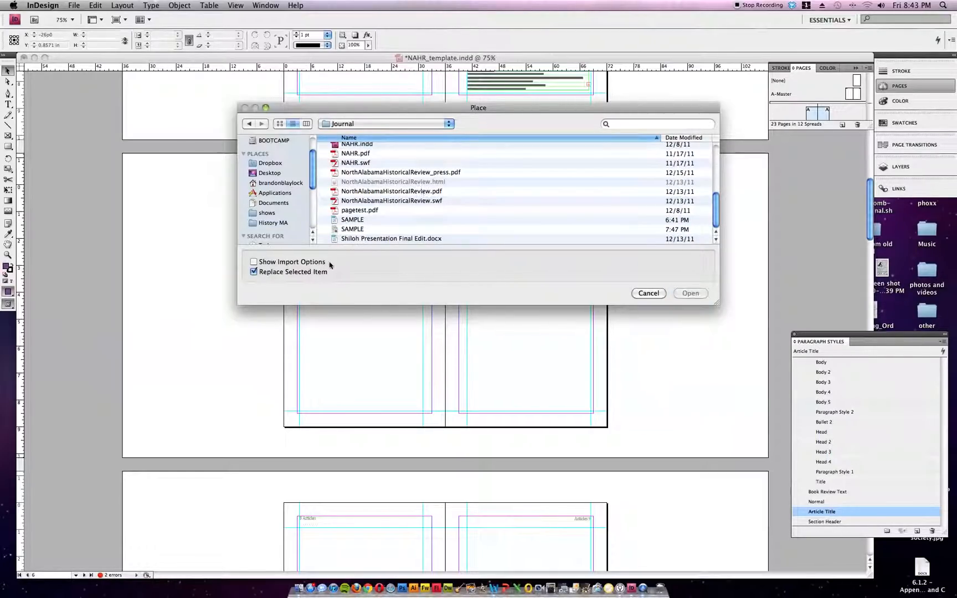
click(354, 228)
click(691, 293)
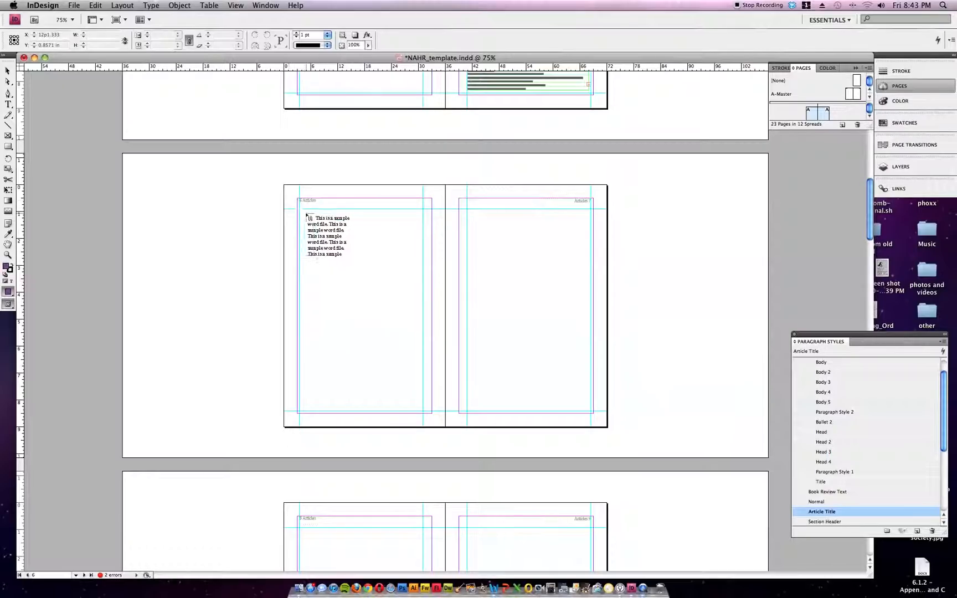
shift+click(303, 211)
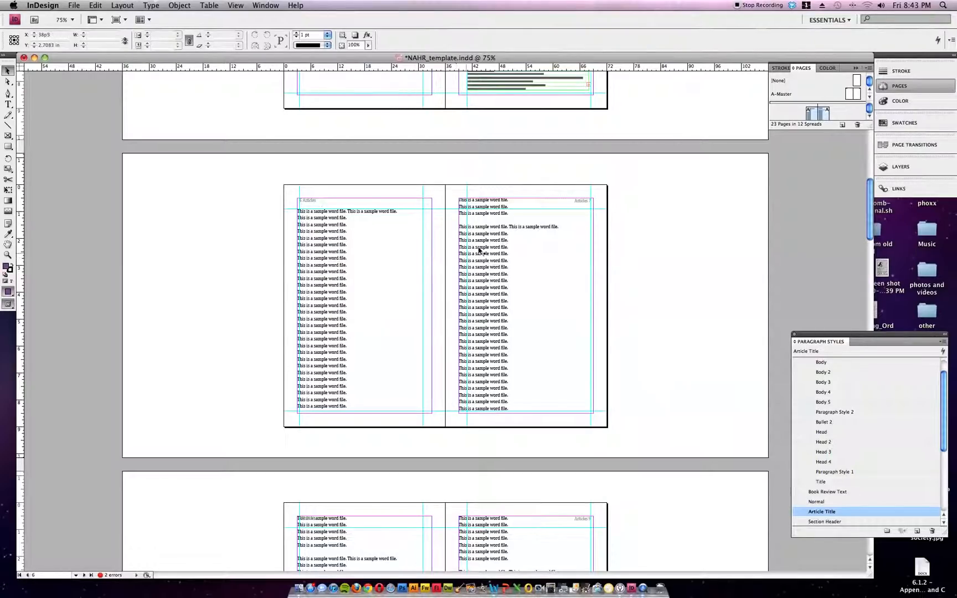
scroll(478, 250, down, 15)
scroll(512, 259, down, 15)
scroll(512, 259, up, 15)
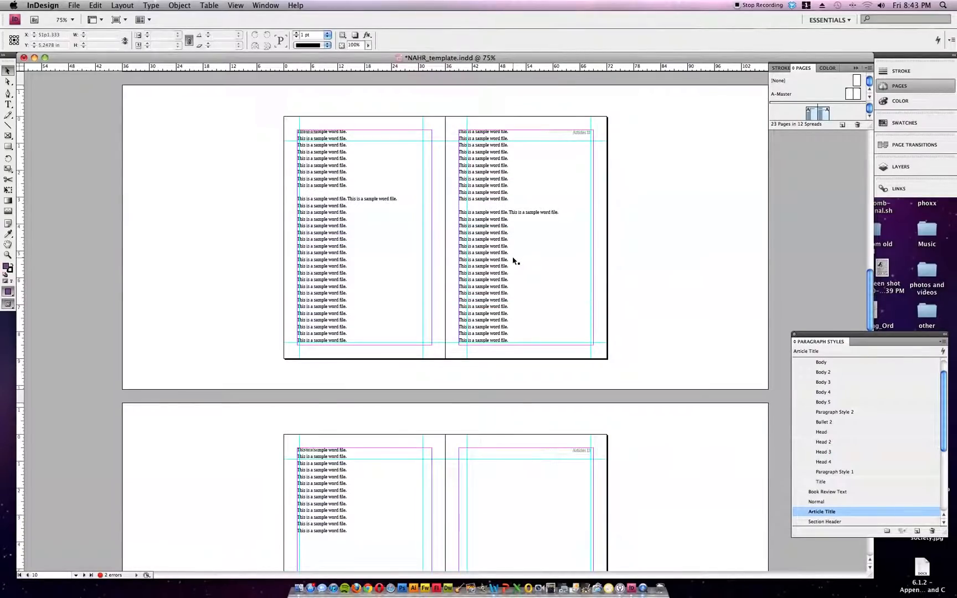
- Align page 6's text frame with the inner text guides and resize it to about 27p6 wide by 7.5 in high
scroll(514, 260, up, 8)
scroll(512, 260, up, 6)
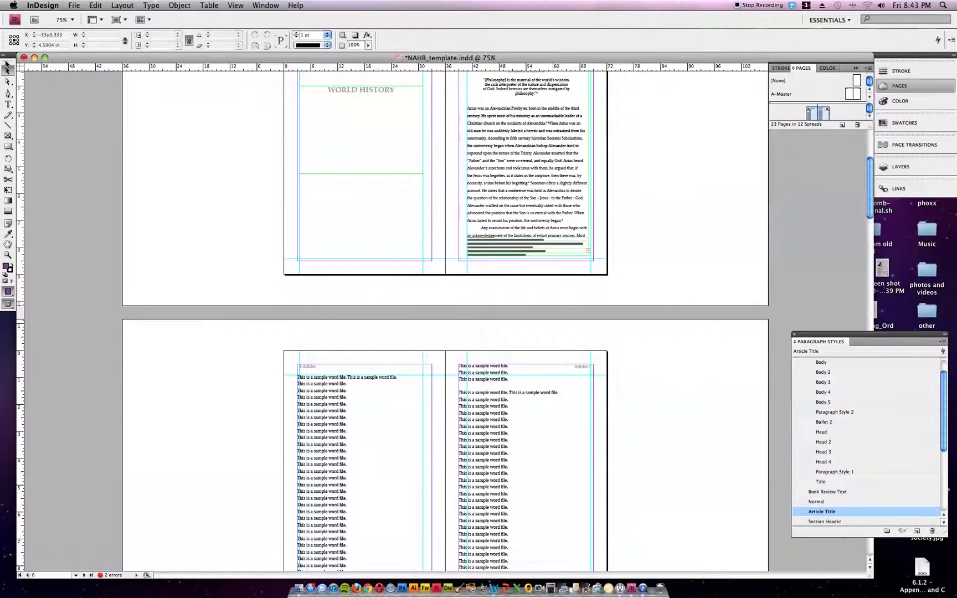
click(334, 413)
drag(334, 413, 344, 418)
scroll(431, 452, down, 5)
drag(434, 453, 423, 451)
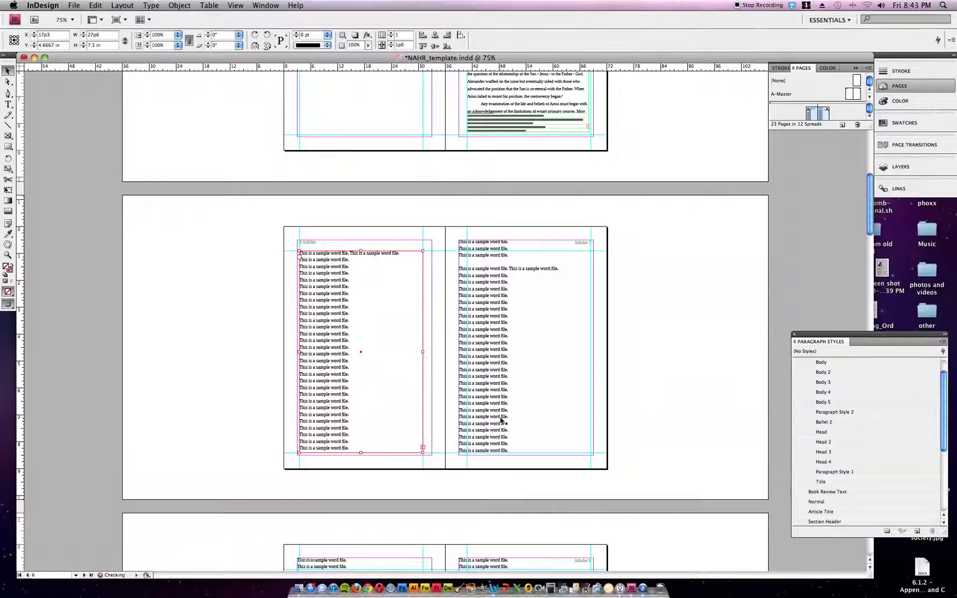
- Move page 7's text frame to the upper-left text guides and shrink its lower-right corner to the guides
click(518, 382)
drag(479, 364, 487, 376)
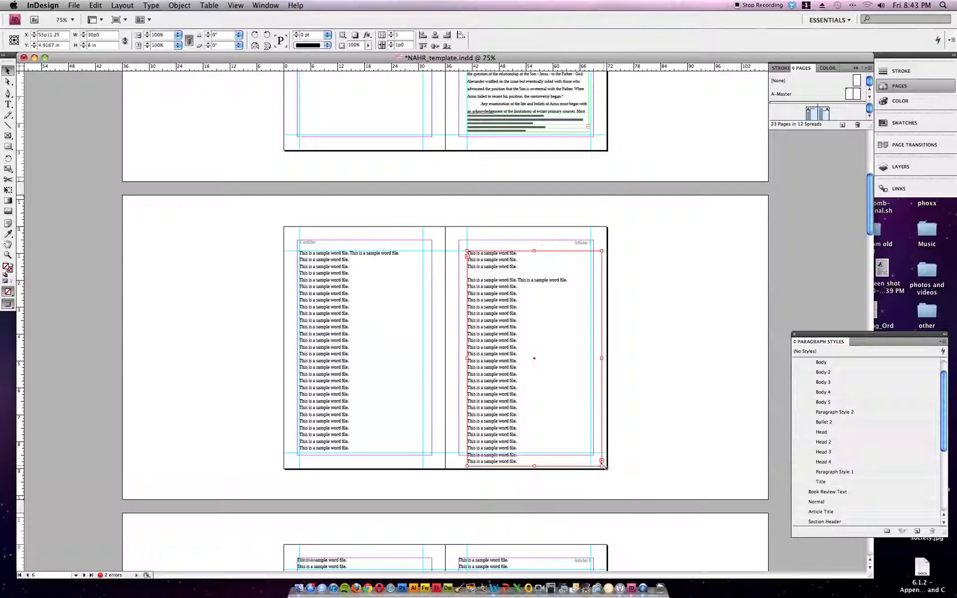
drag(602, 464, 590, 451)
- Lower the page 8 and 9 text frames to the upper guide and shrink them to the guides, page 9's to 27p6.75 by 7.5 in
scroll(556, 453, down, 3)
drag(314, 477, 313, 488)
scroll(416, 430, down, 5)
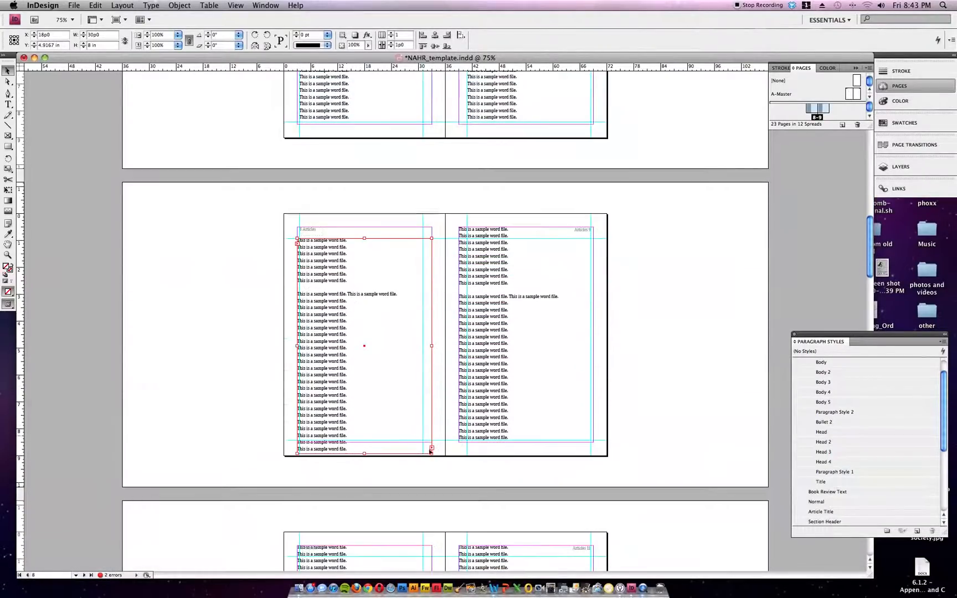
drag(431, 453, 424, 442)
drag(502, 320, 510, 331)
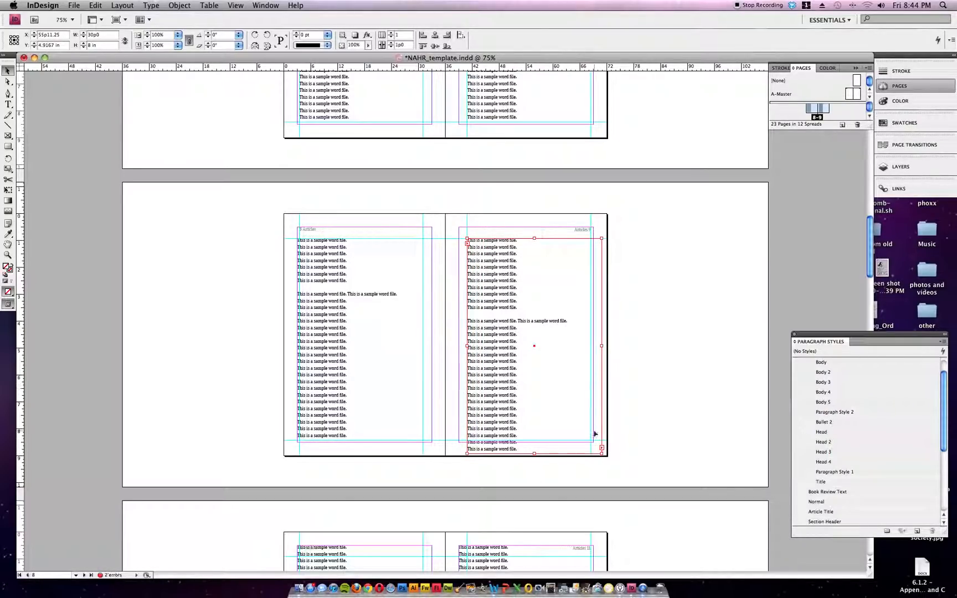
drag(601, 448, 590, 440)
- Look through the remaining spreads and check which paragraph style the Book Reviews section heading uses
scroll(632, 435, down, 5)
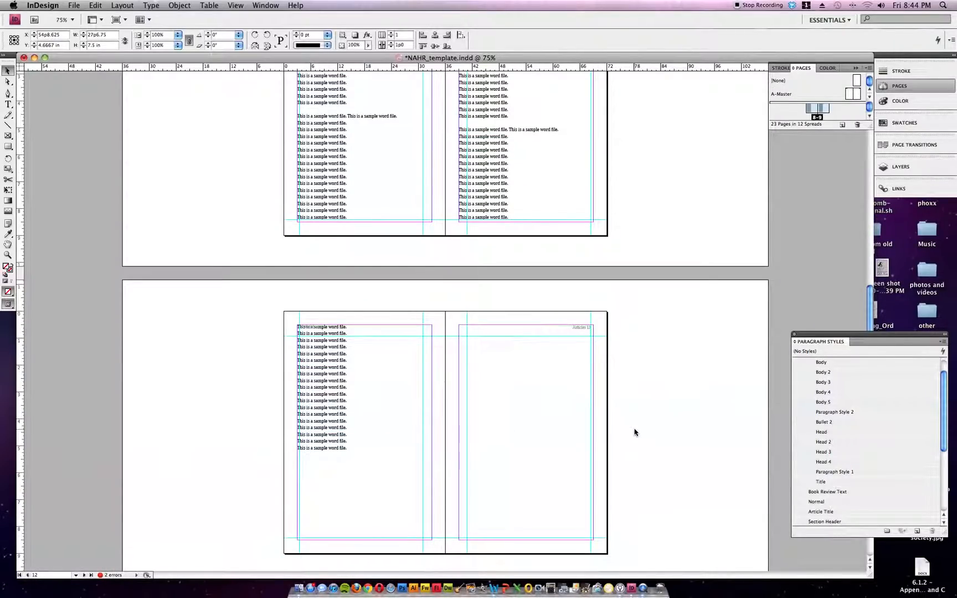
scroll(635, 432, down, 10)
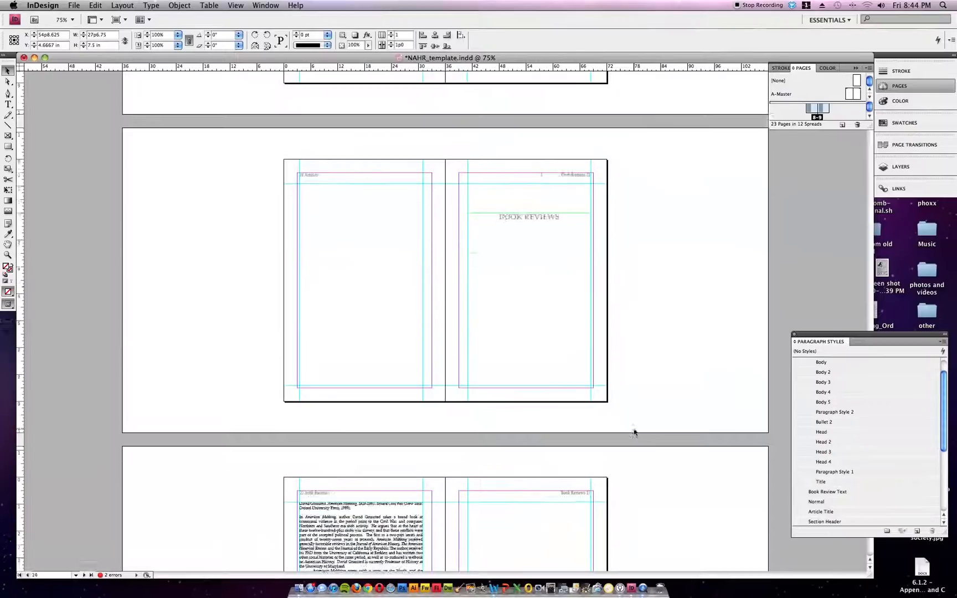
scroll(635, 432, up, 5)
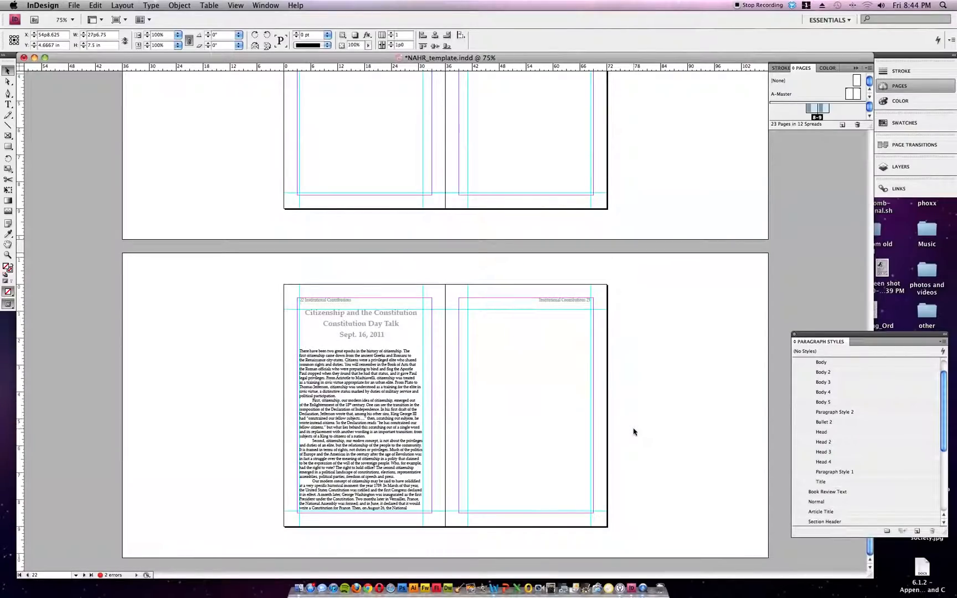
scroll(634, 432, up, 8)
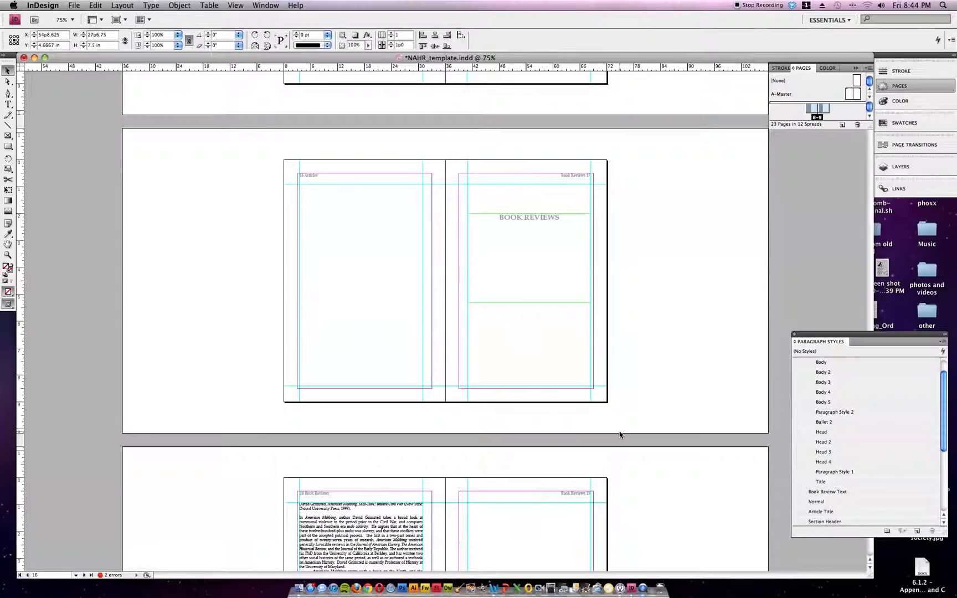
scroll(529, 357, up, 3)
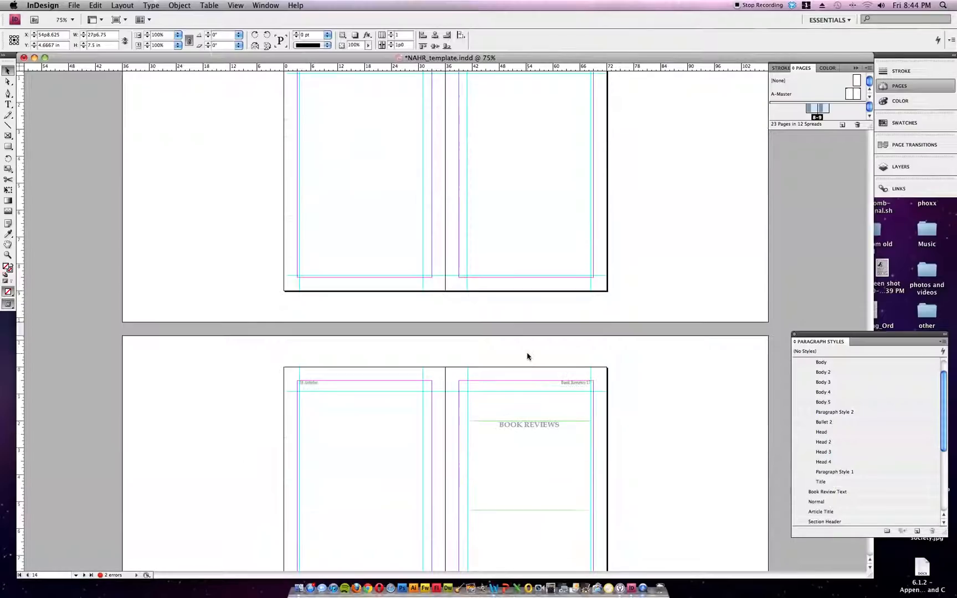
double_click(528, 425)
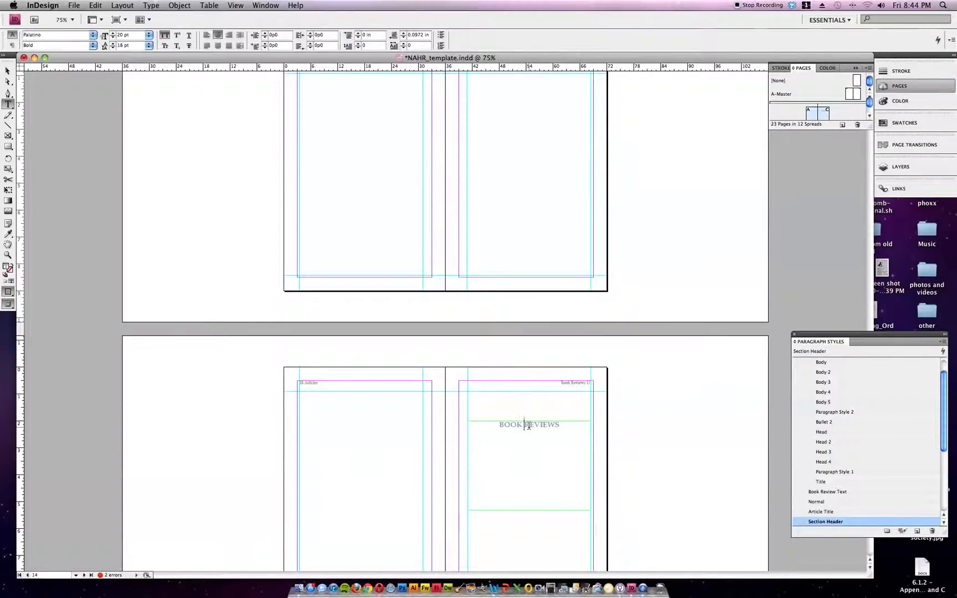
drag(554, 425, 500, 425)
- Check the paragraph styles of the title, author line and opening quotation in the first World History article
scroll(515, 423, up, 10)
scroll(514, 423, up, 8)
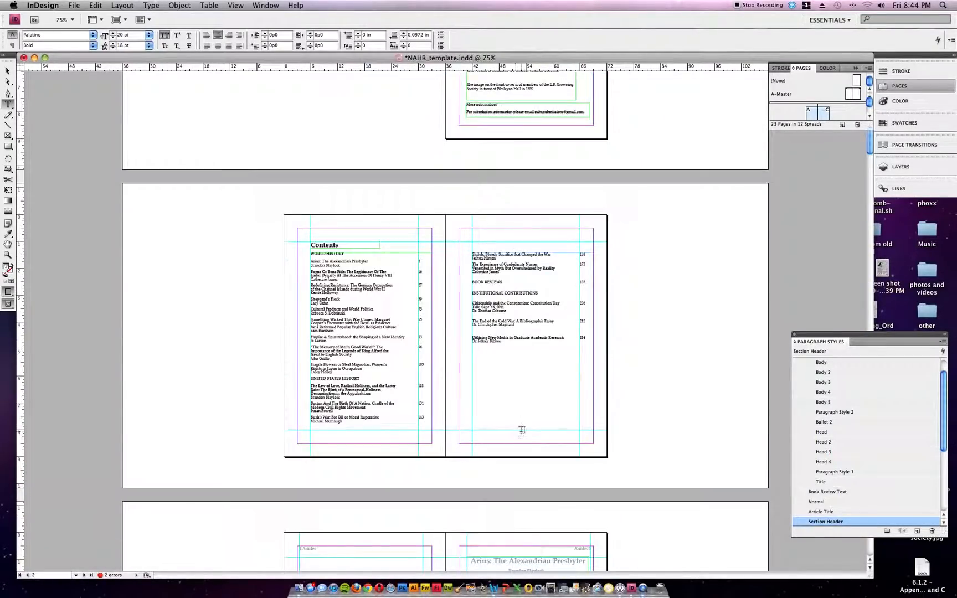
click(524, 477)
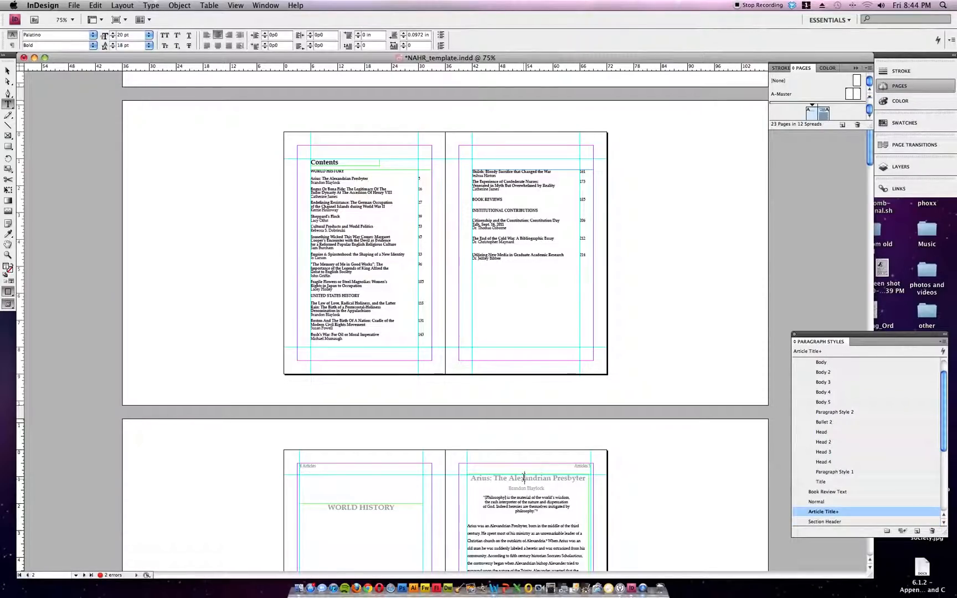
click(524, 487)
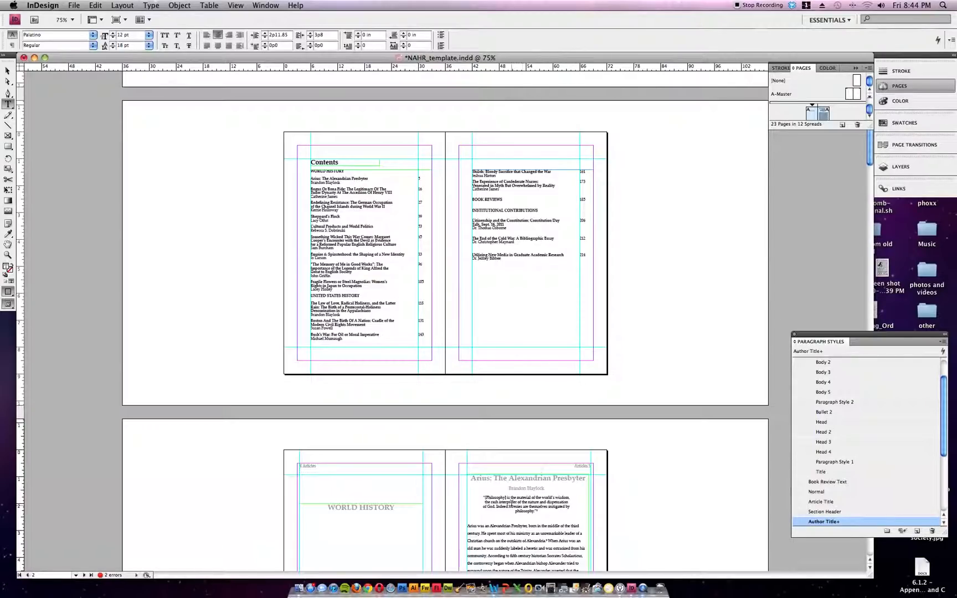
click(511, 504)
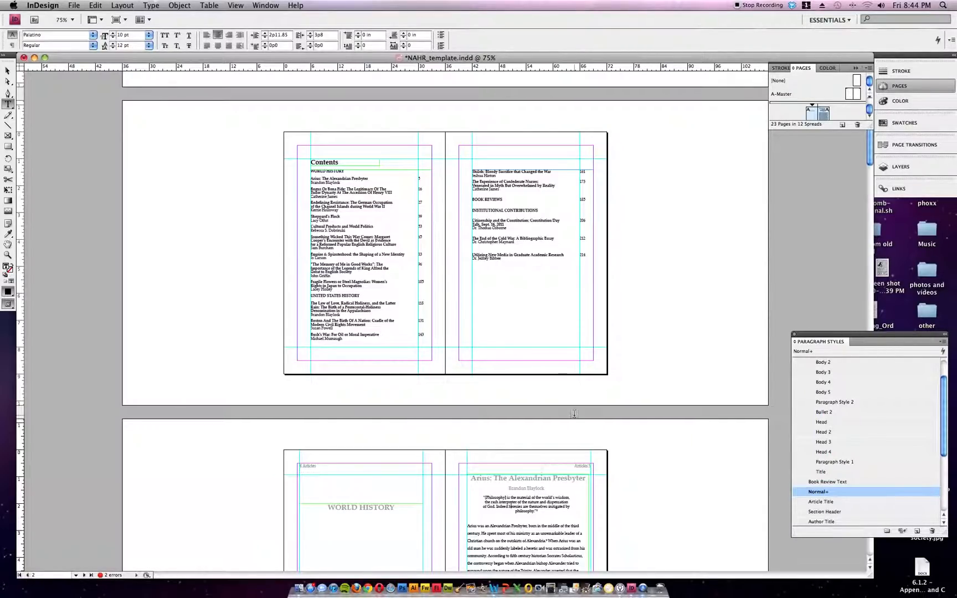
- Compare the first article's title and author lines with its body text, checking the body's paragraph style
scroll(559, 487, down, 3)
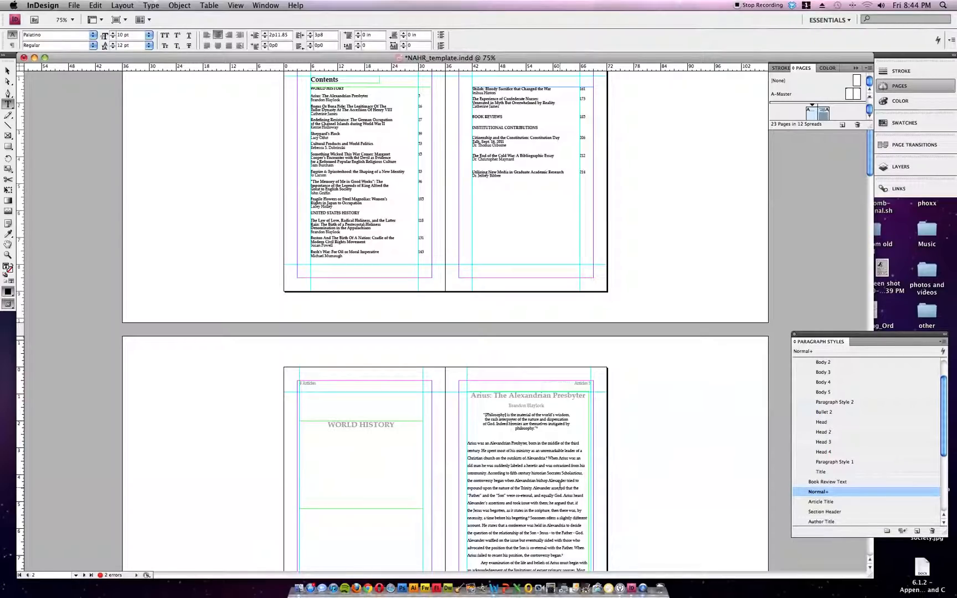
scroll(560, 486, down, 1)
scroll(540, 424, down, 2)
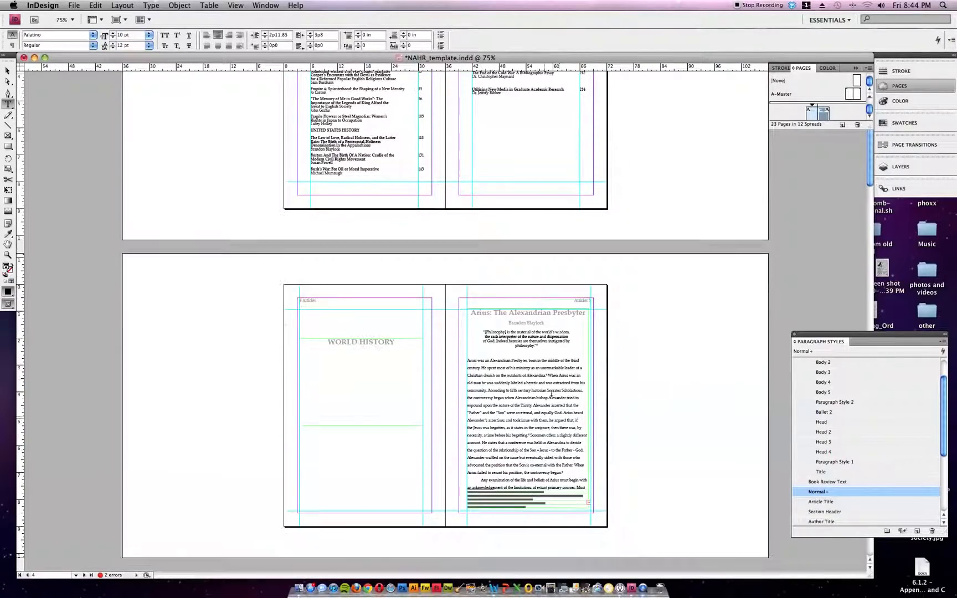
drag(486, 313, 518, 322)
click(551, 375)
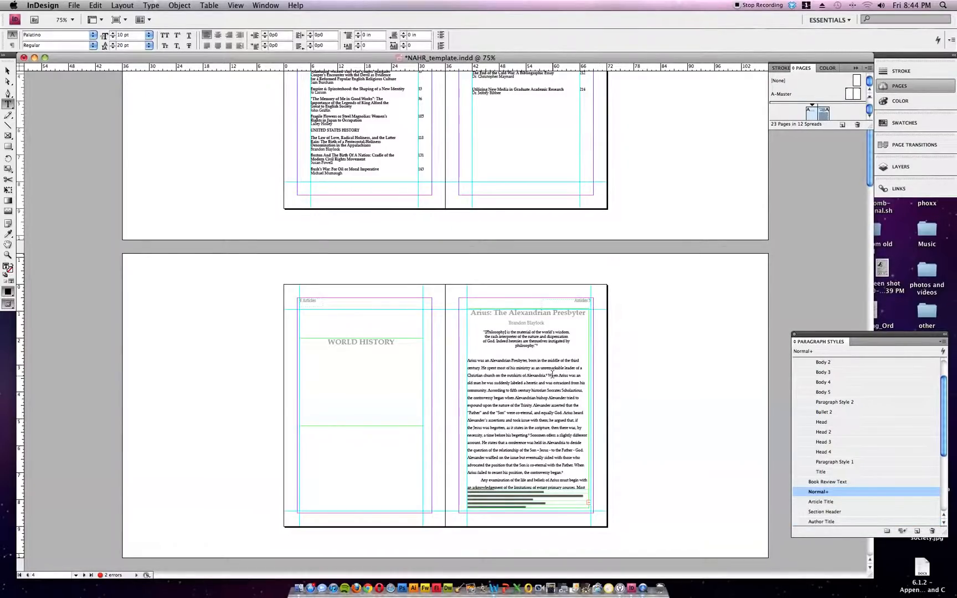
- Review the whole template from the placed sample text to Institutional Contributions, then back to the front matter page
scroll(552, 375, up, 4)
scroll(552, 375, down, 15)
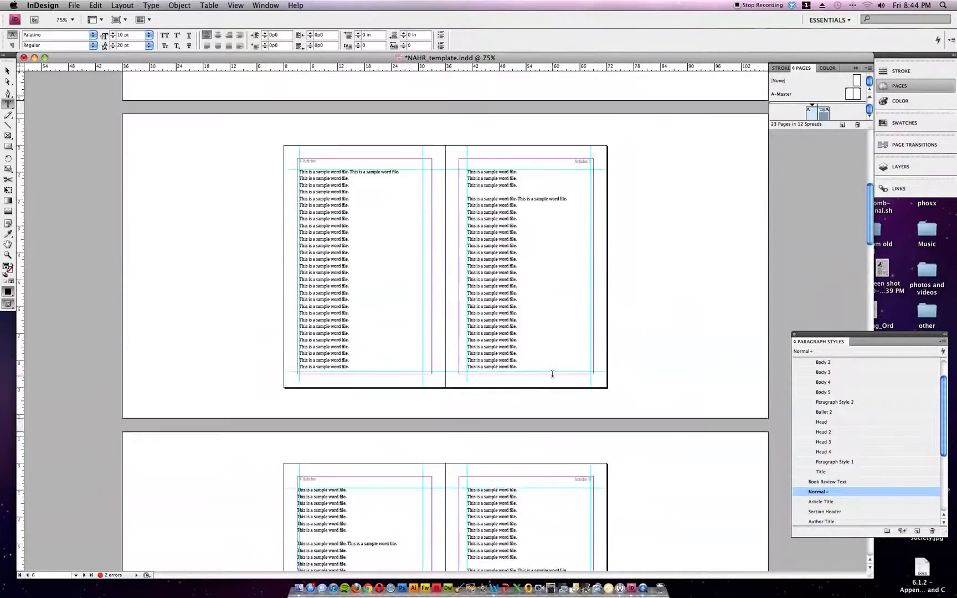
scroll(552, 374, down, 20)
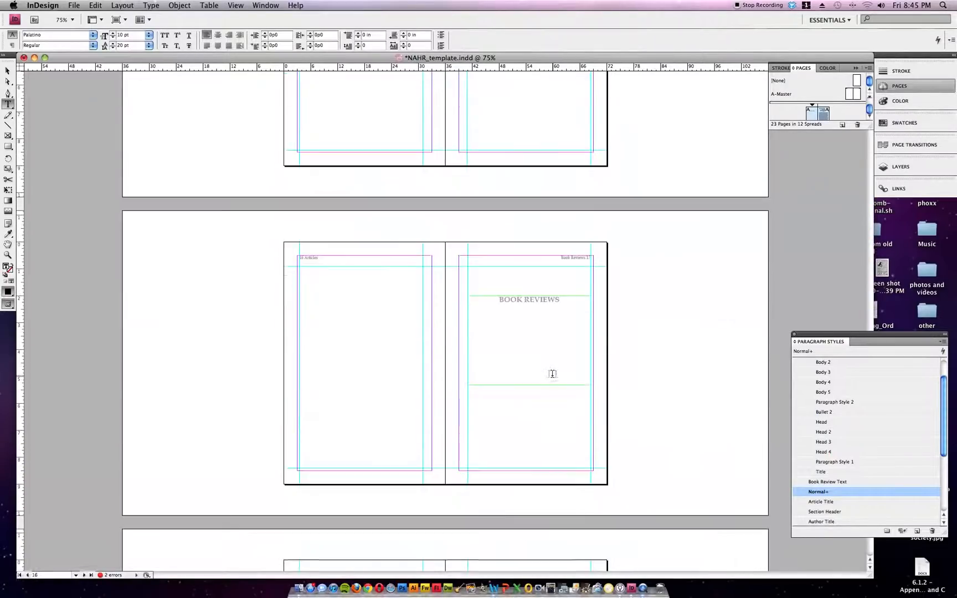
scroll(552, 374, down, 12)
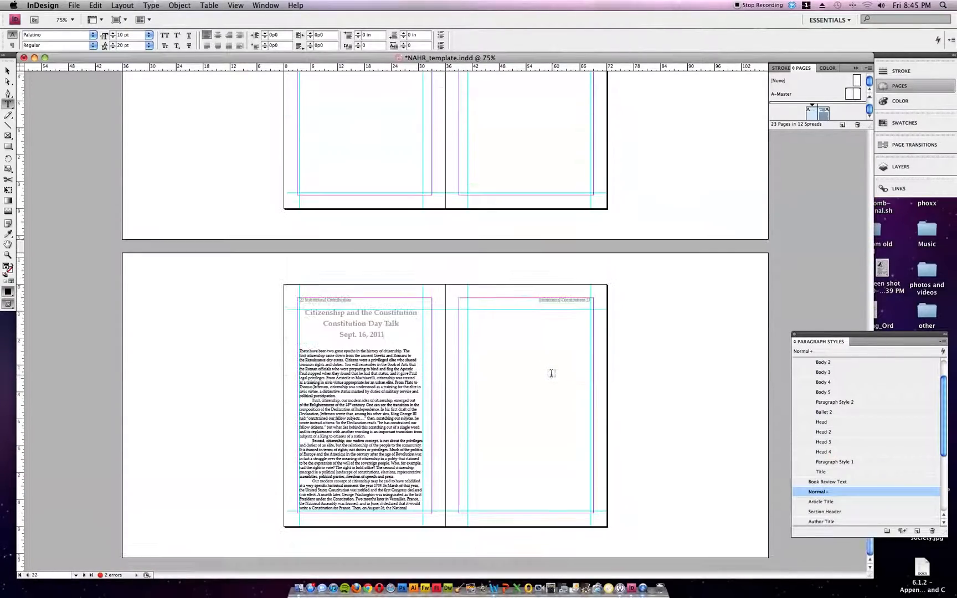
scroll(550, 373, up, 20)
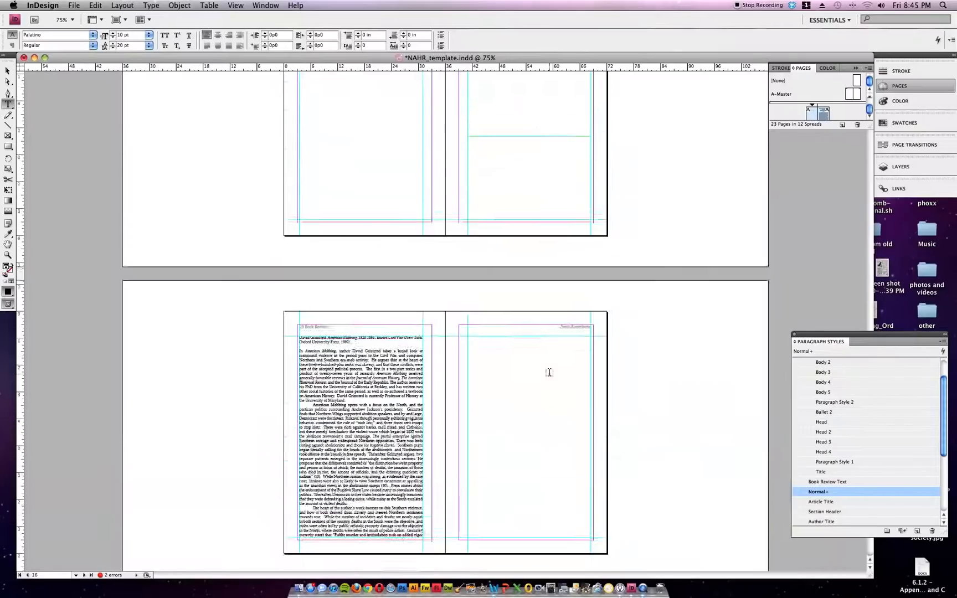
scroll(549, 373, up, 6)
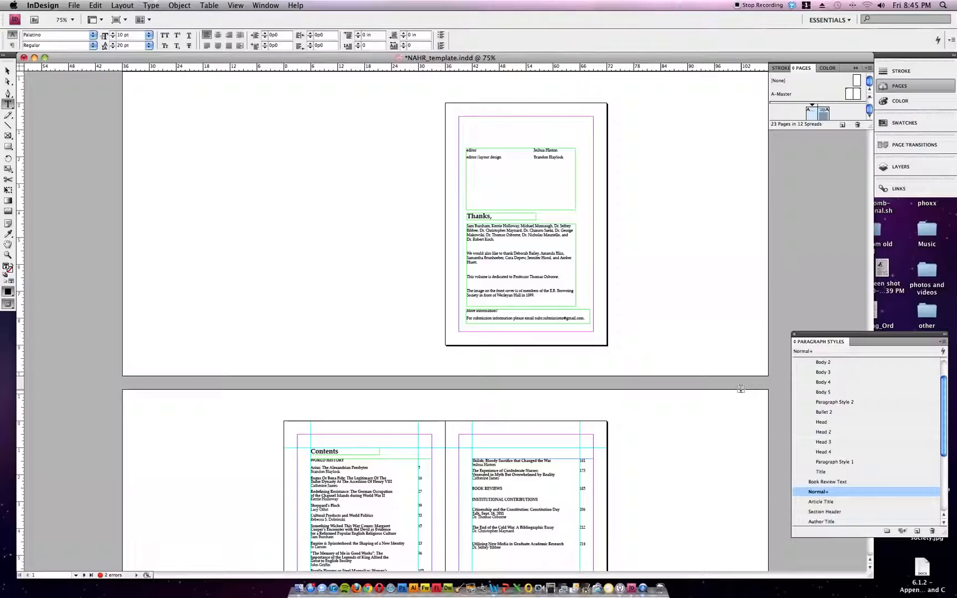
- Start exporting the template as an Adobe PDF named NorthAlabamaHistoricalReview_webtest.pdf in the Journal folder
click(75, 6)
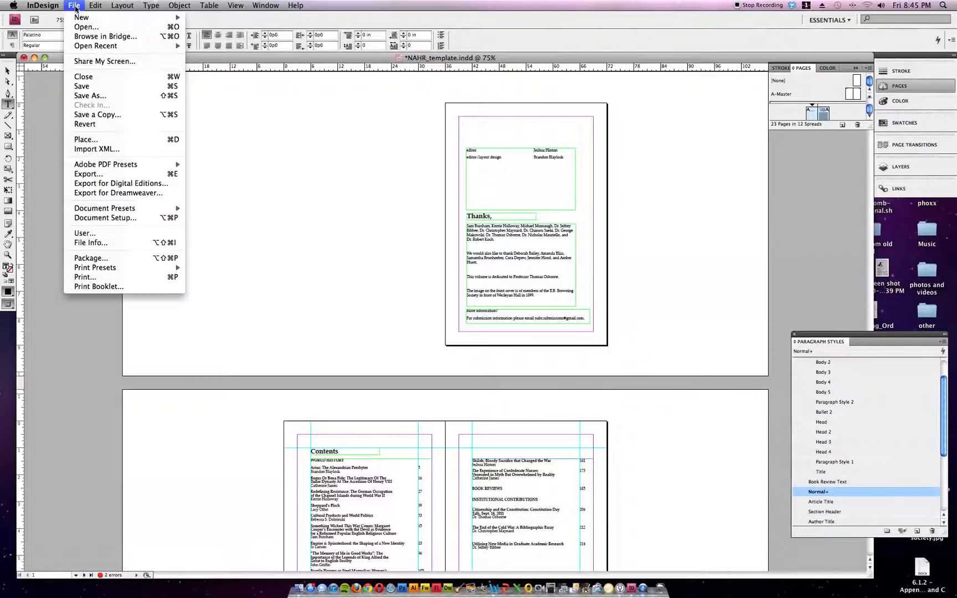
click(92, 173)
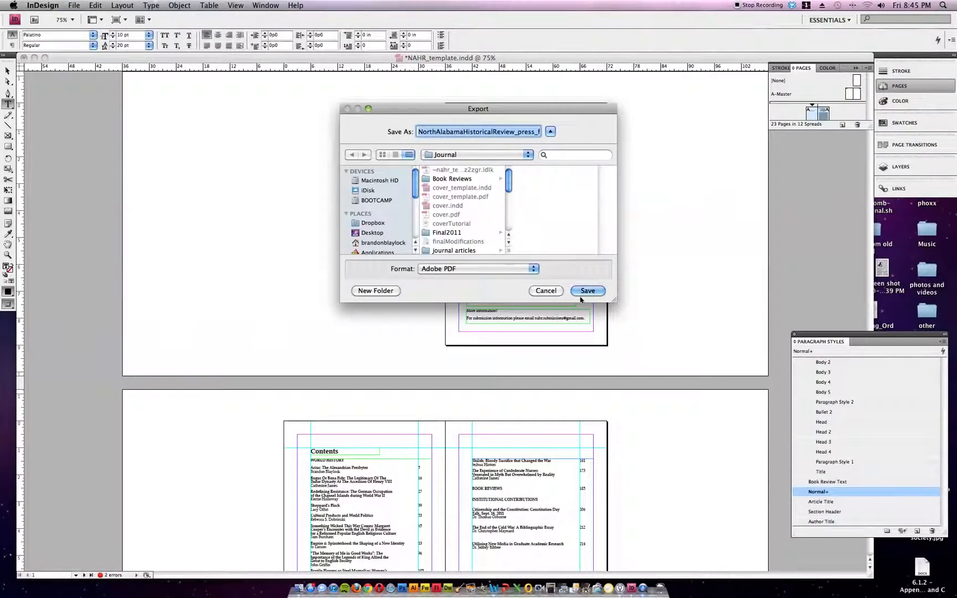
click(515, 132)
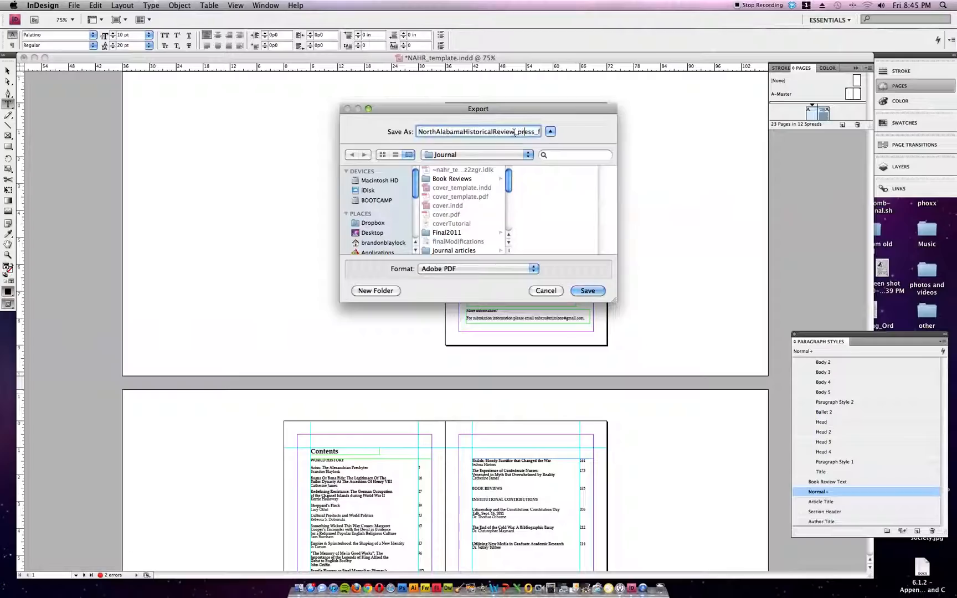
drag(518, 133, 490, 132)
text(_webtest.pd)
key(Return)
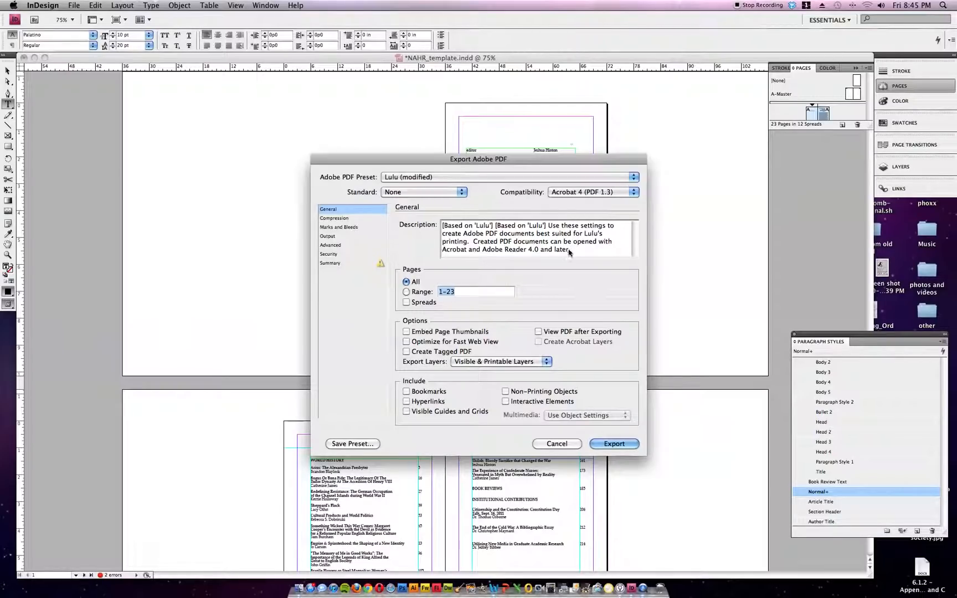
- Export all pages with Optimize for Fast Web View enabled, accepting the overset text warning
click(407, 342)
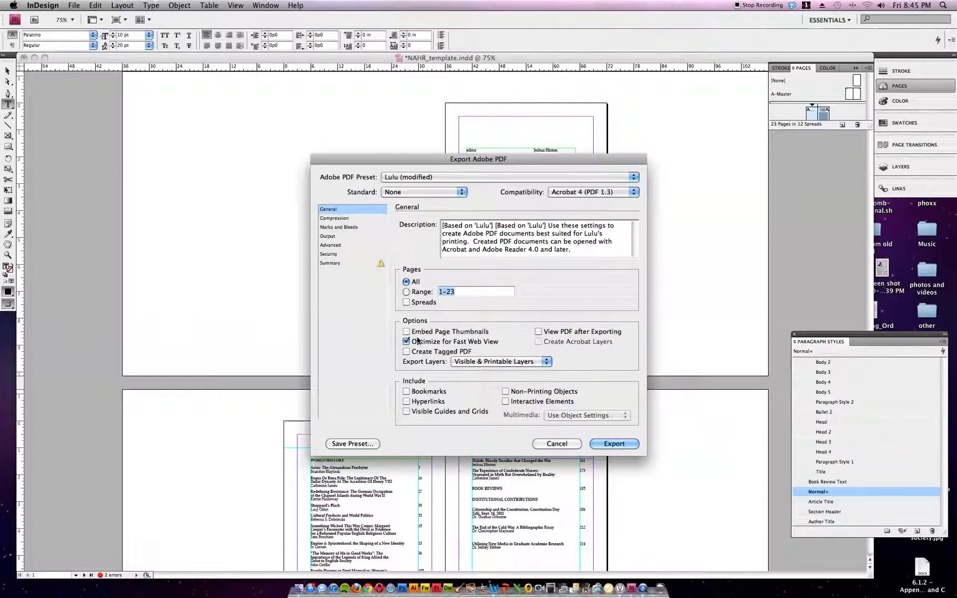
click(614, 443)
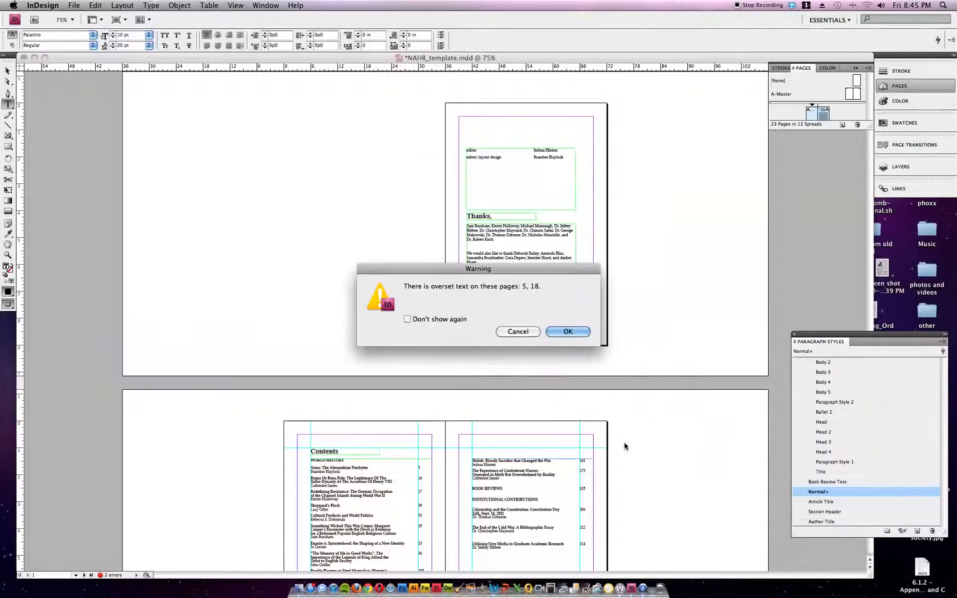
click(568, 332)
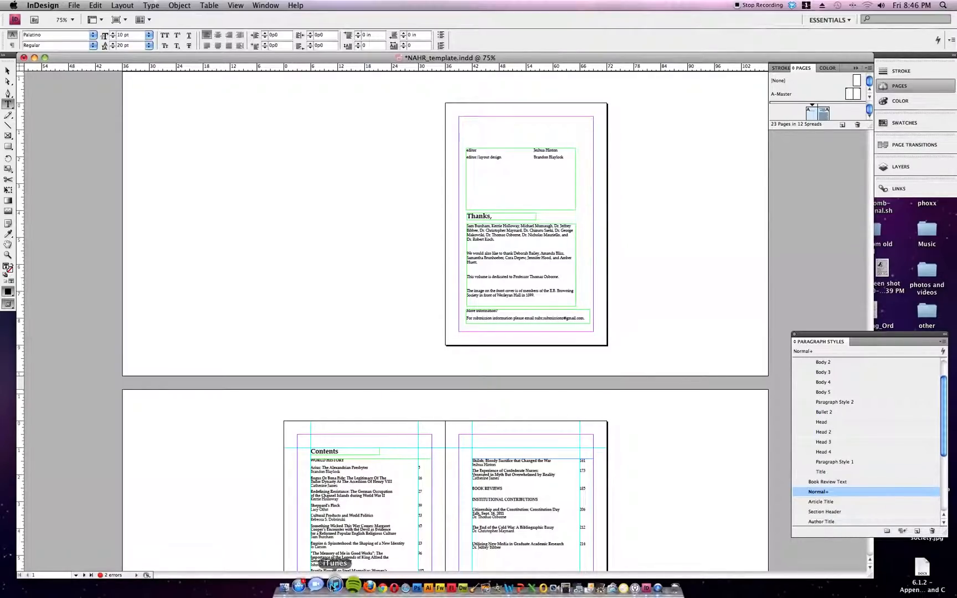
- Switch to Finder and open NorthAlabamaHistoricalReview.pdf from the Journal folder inside History MA
click(299, 591)
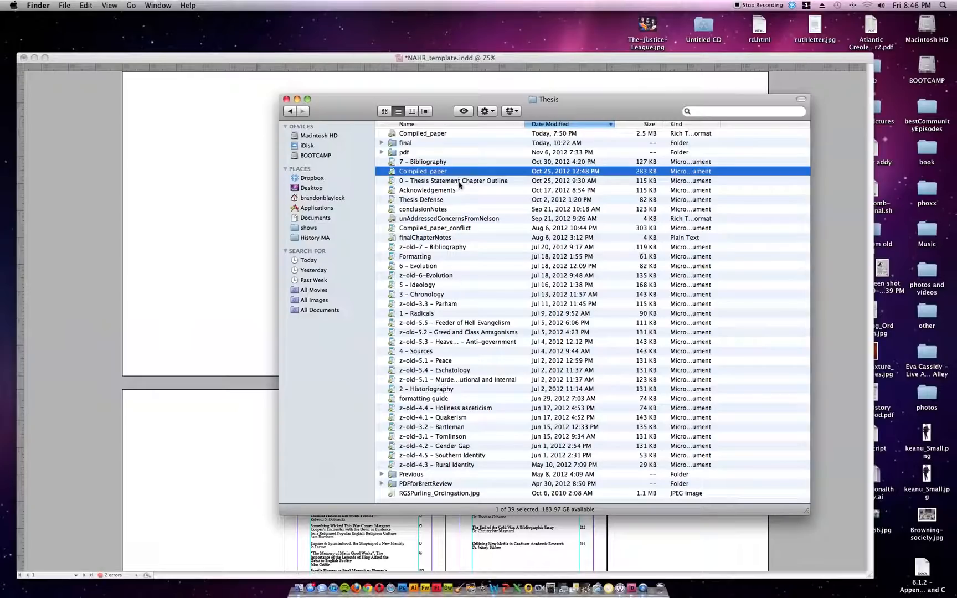
click(342, 238)
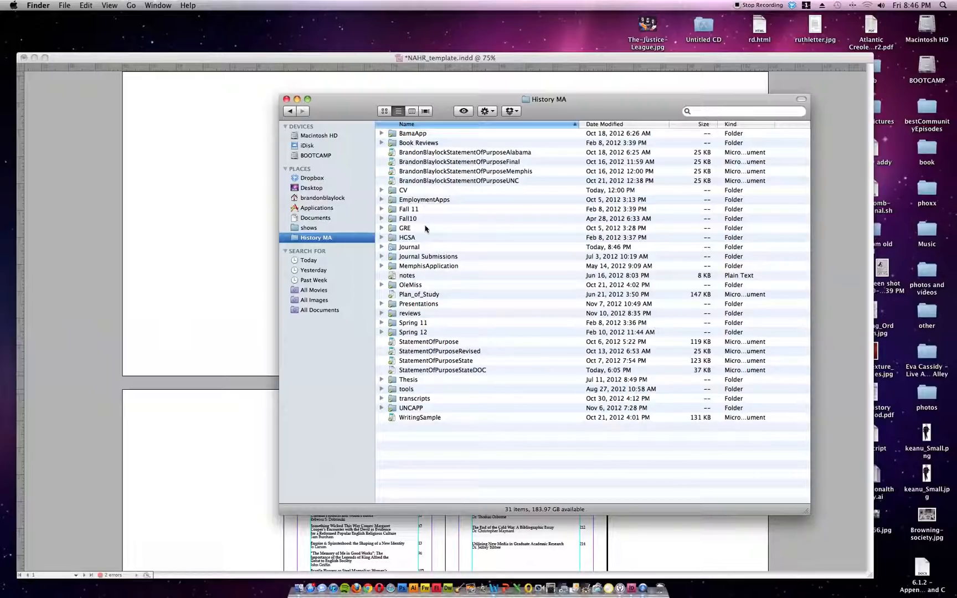
click(423, 248)
double_click(423, 248)
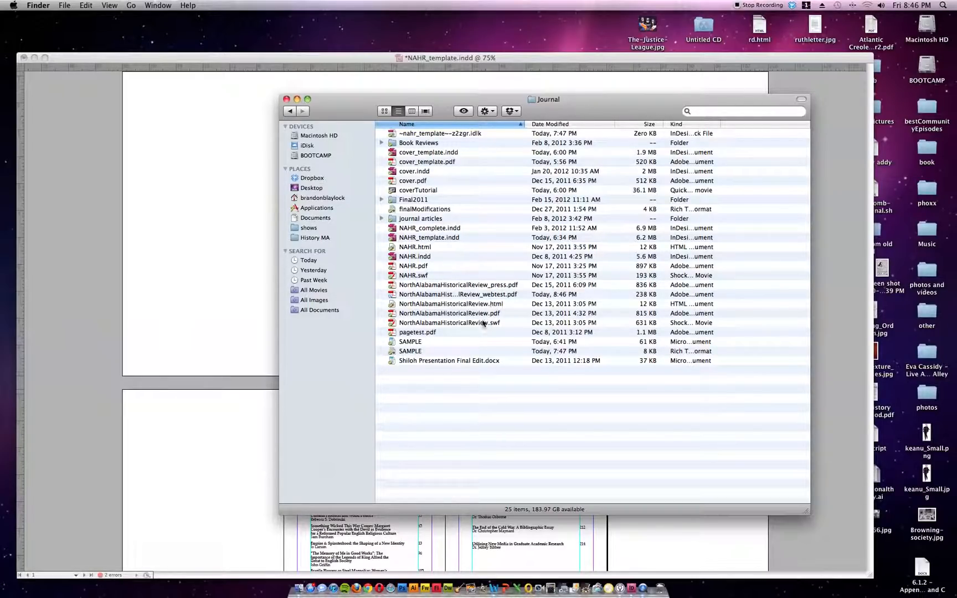
click(440, 332)
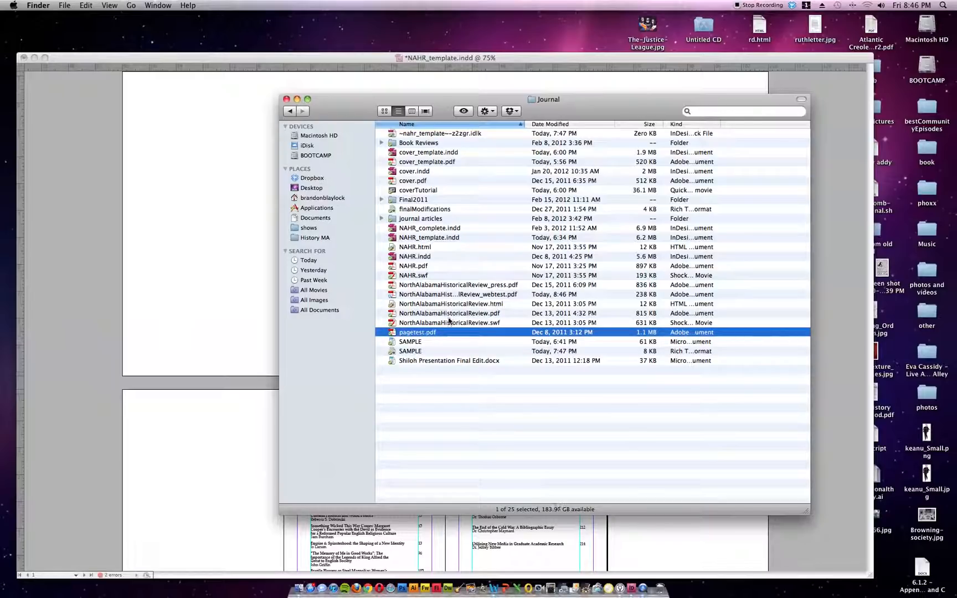
double_click(477, 314)
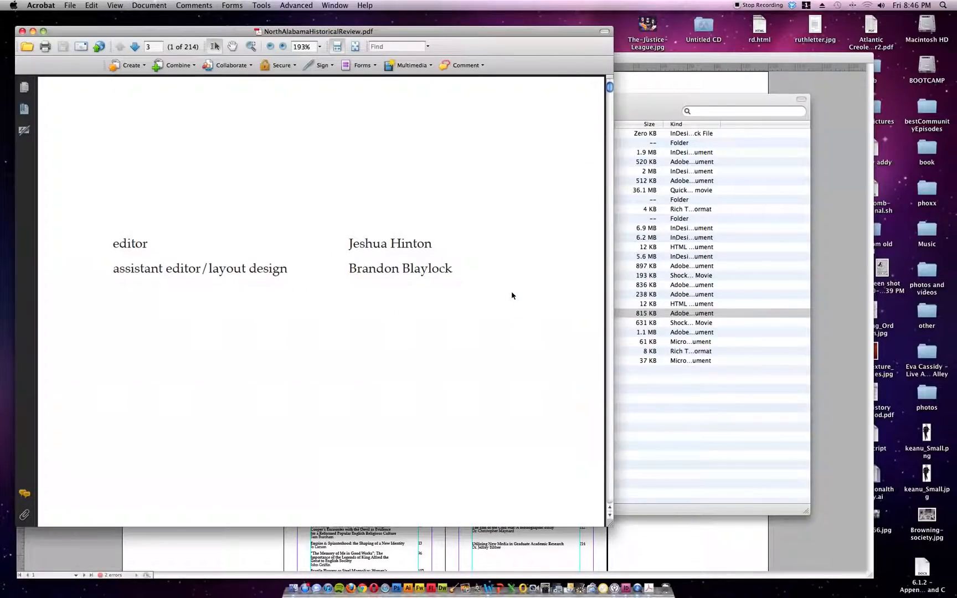
- Insert cover.pdf from the History MA Journal folder after the first page of the PDF
click(134, 4)
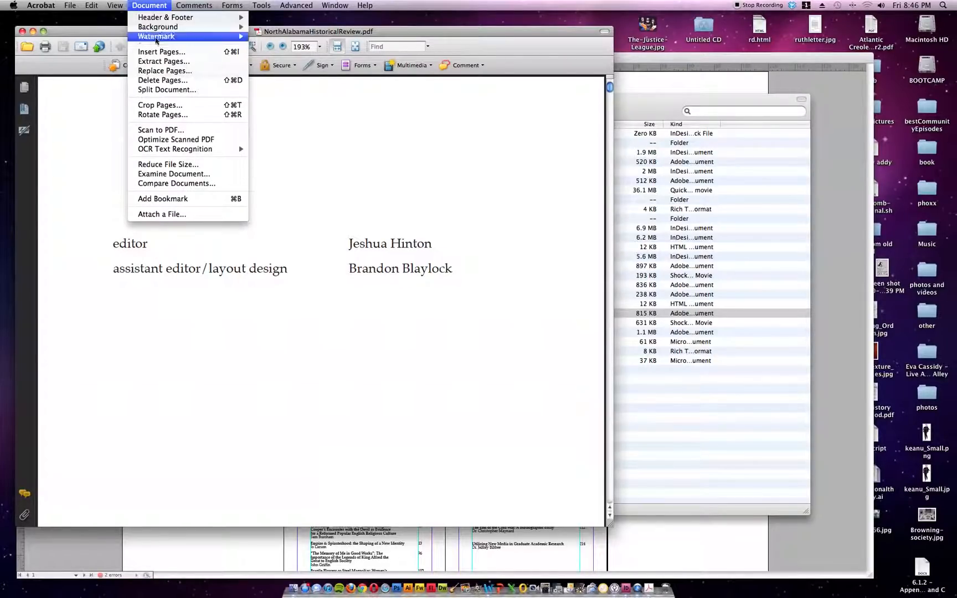
click(164, 54)
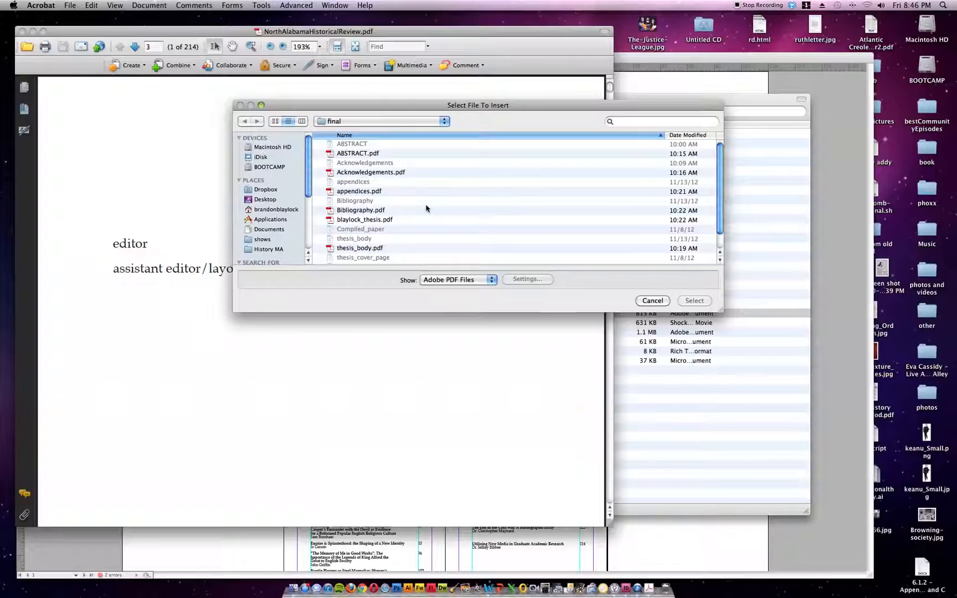
click(271, 249)
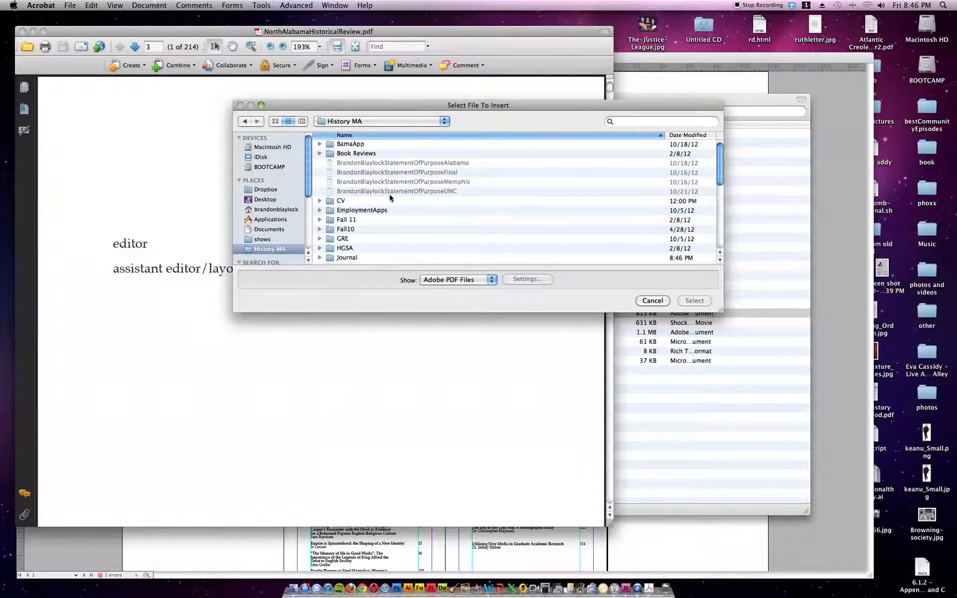
scroll(384, 184, down, 3)
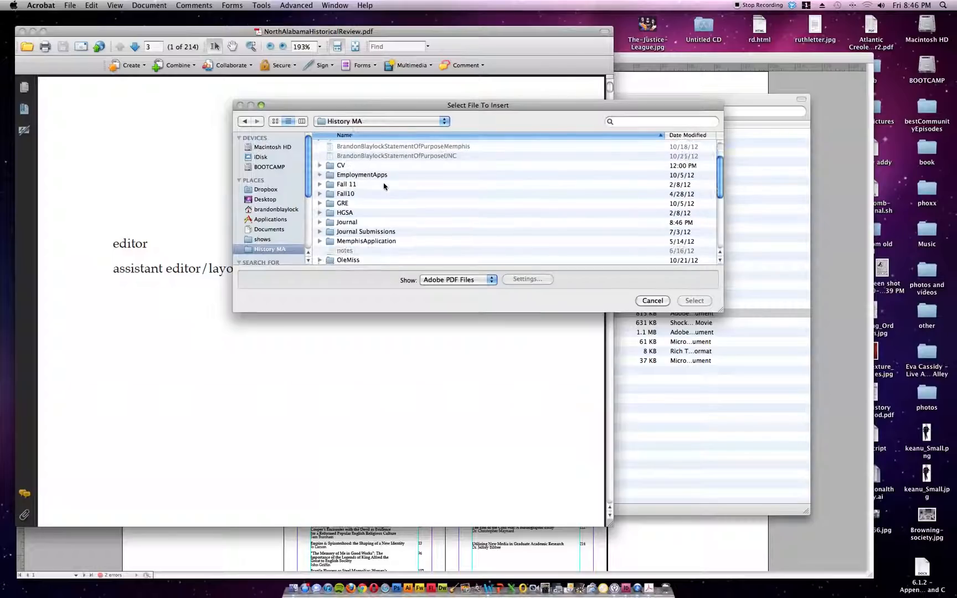
double_click(361, 222)
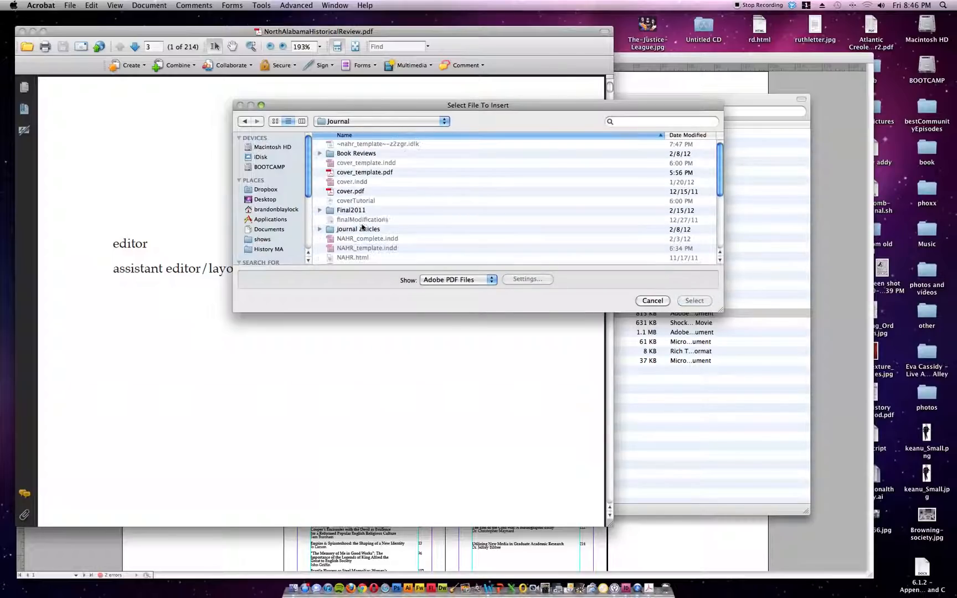
click(379, 191)
click(699, 301)
click(381, 292)
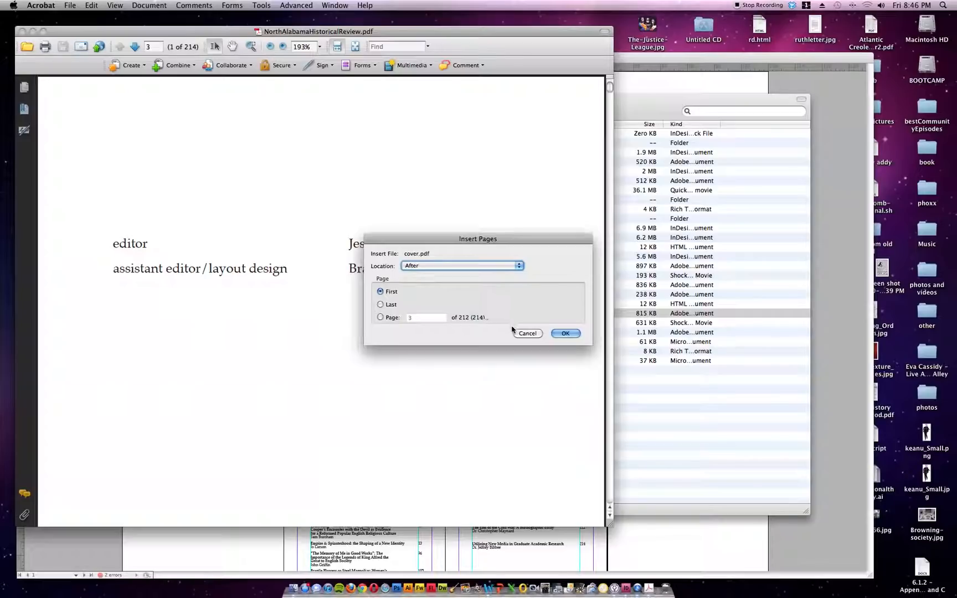
click(563, 333)
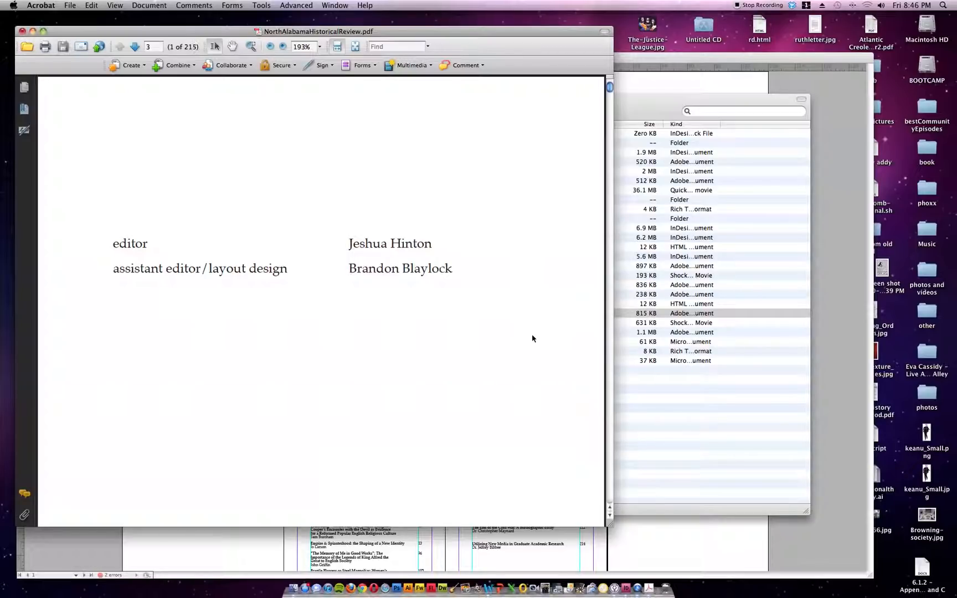
- Examine the inserted cover's placement in the PDF, then review the contents pages and the first article
scroll(532, 336, down, 10)
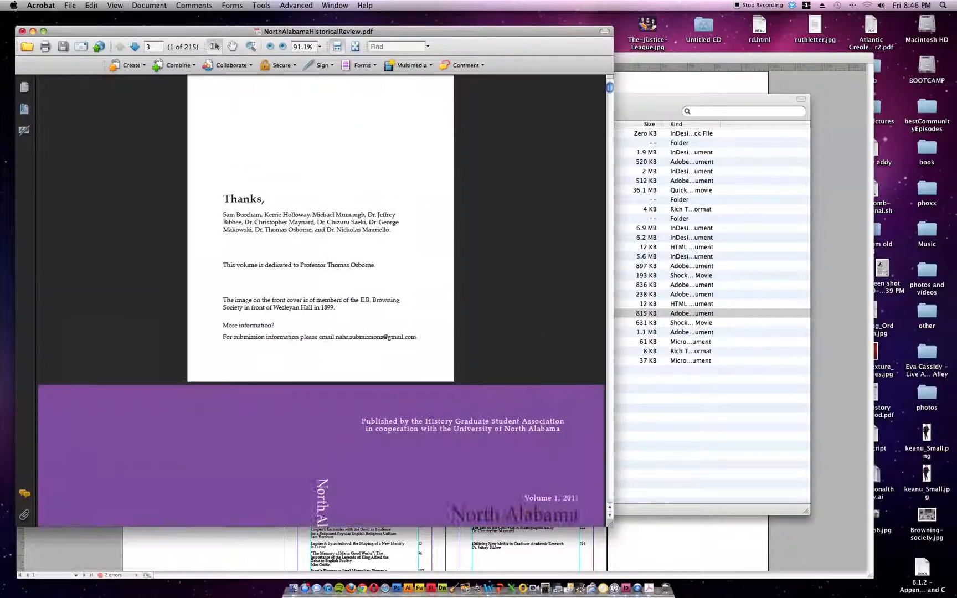
scroll(320, 312, down, 5)
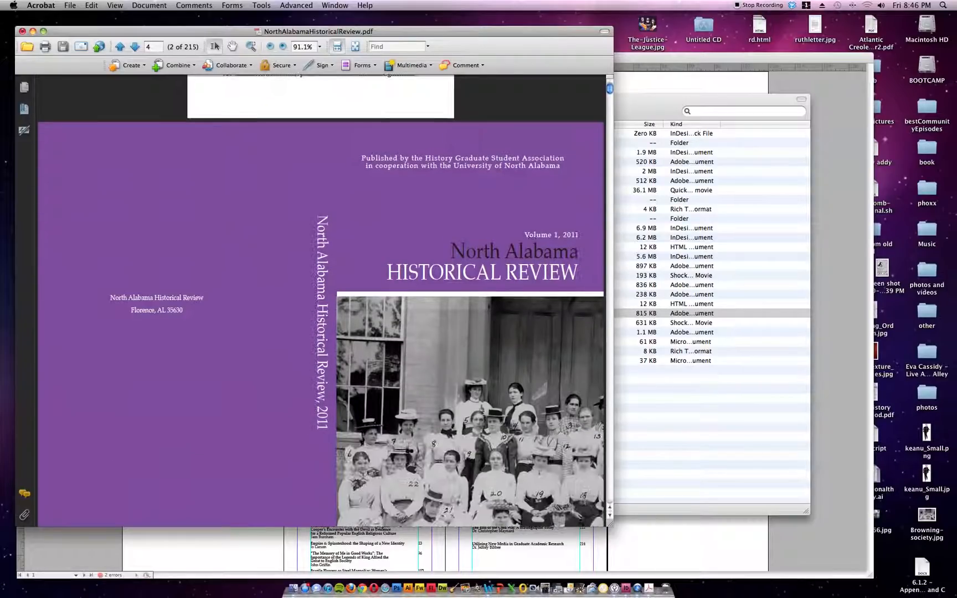
scroll(321, 301, down, 1)
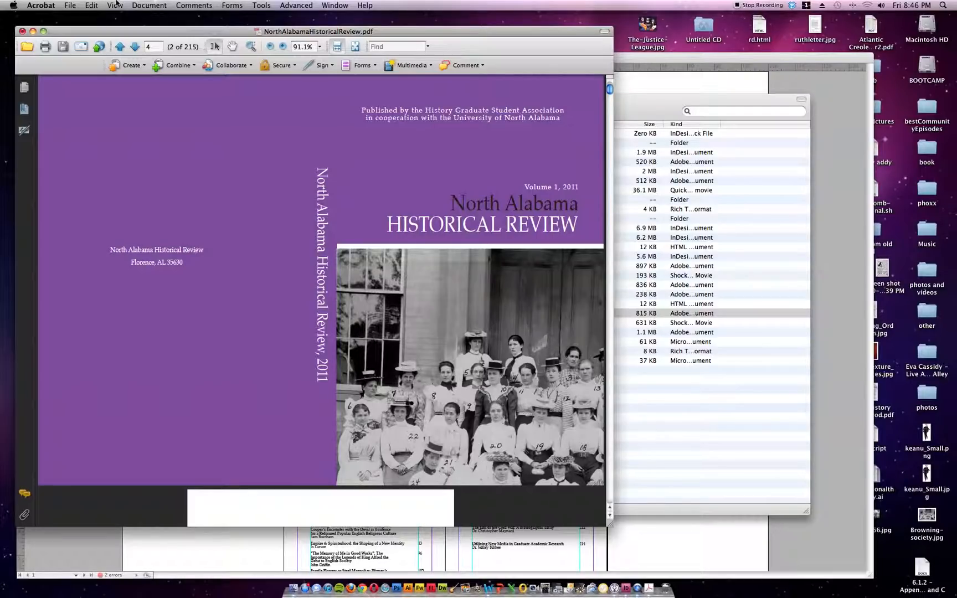
click(146, 5)
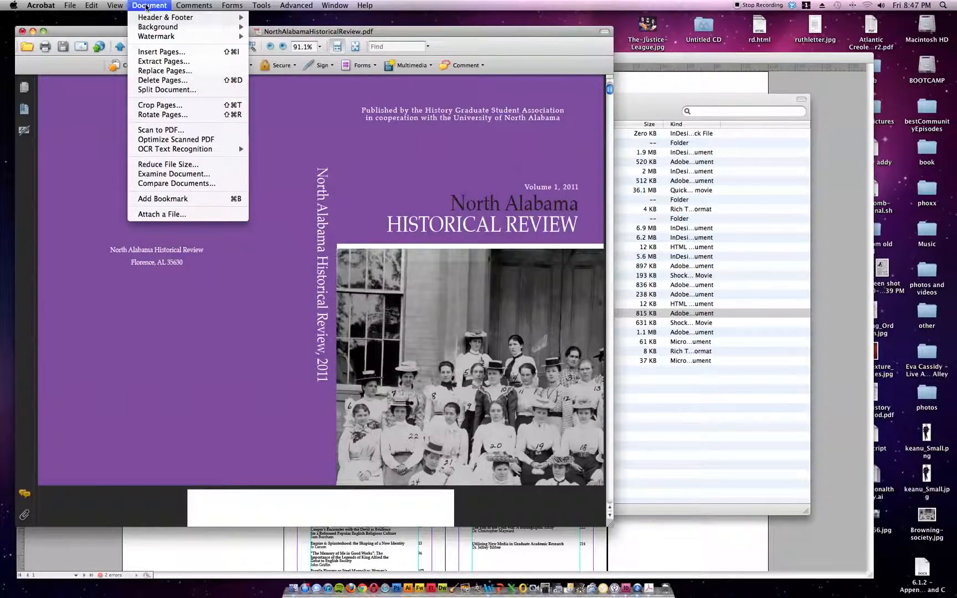
click(146, 5)
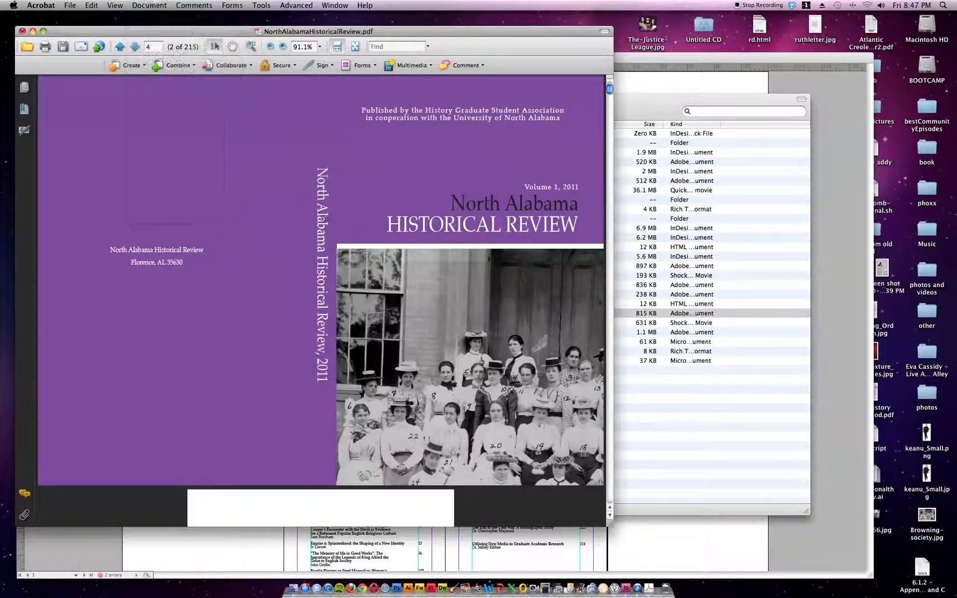
scroll(314, 226, down, 10)
scroll(313, 226, down, 15)
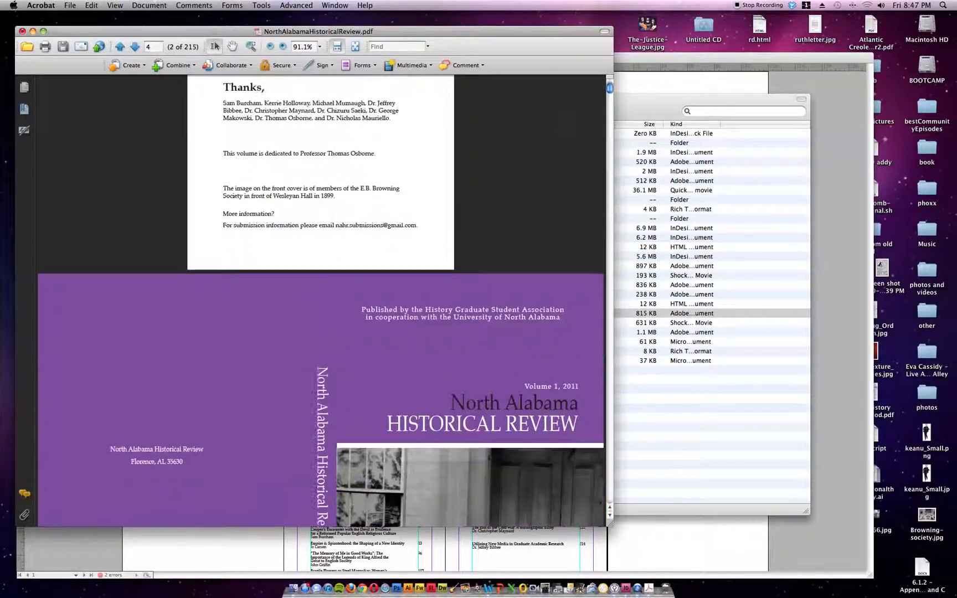
scroll(314, 226, down, 15)
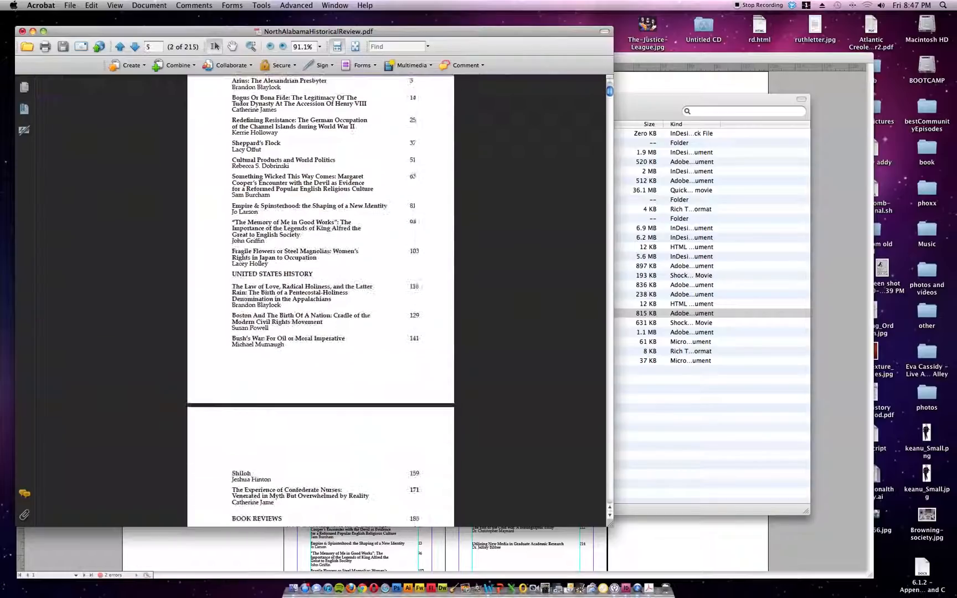
scroll(314, 229, down, 15)
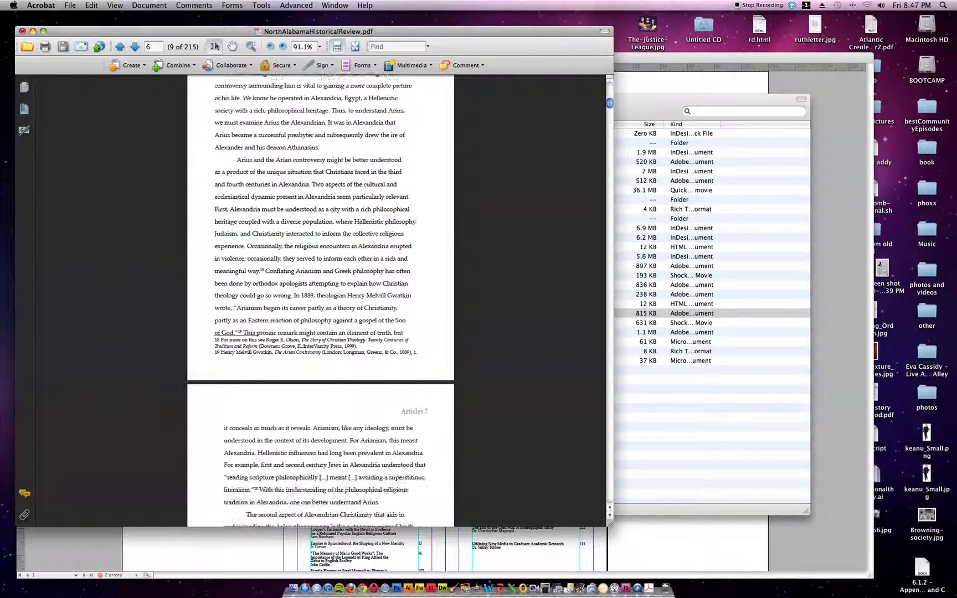
- Quit Acrobat without saving the changes to NorthAlabamaHistoricalReview.pdf
click(49, 5)
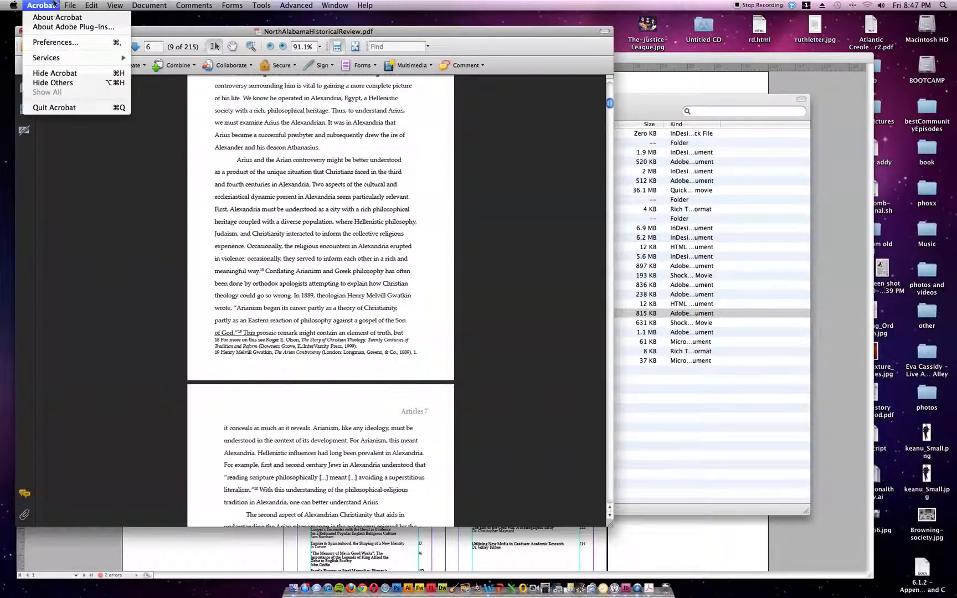
click(85, 108)
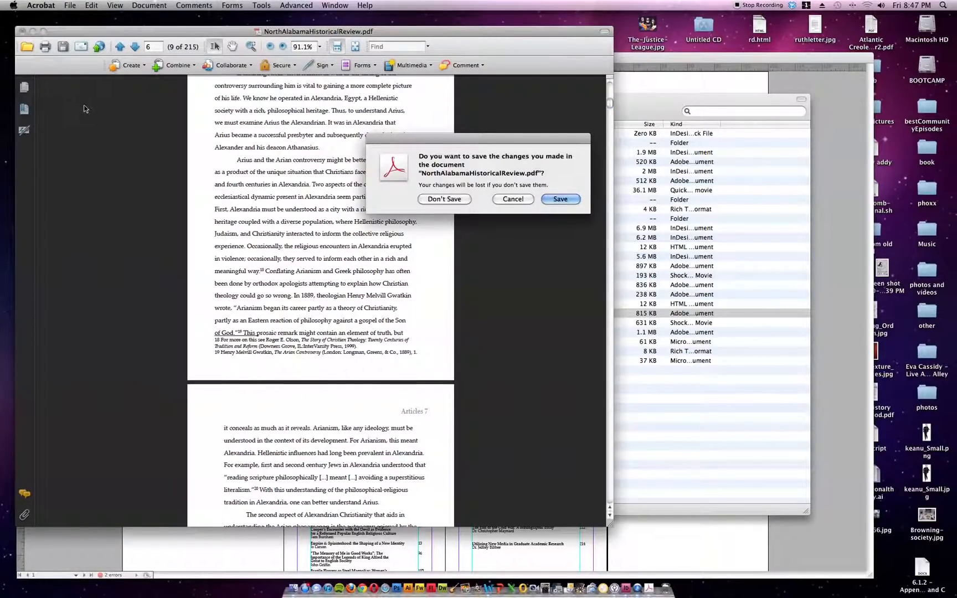
click(457, 199)
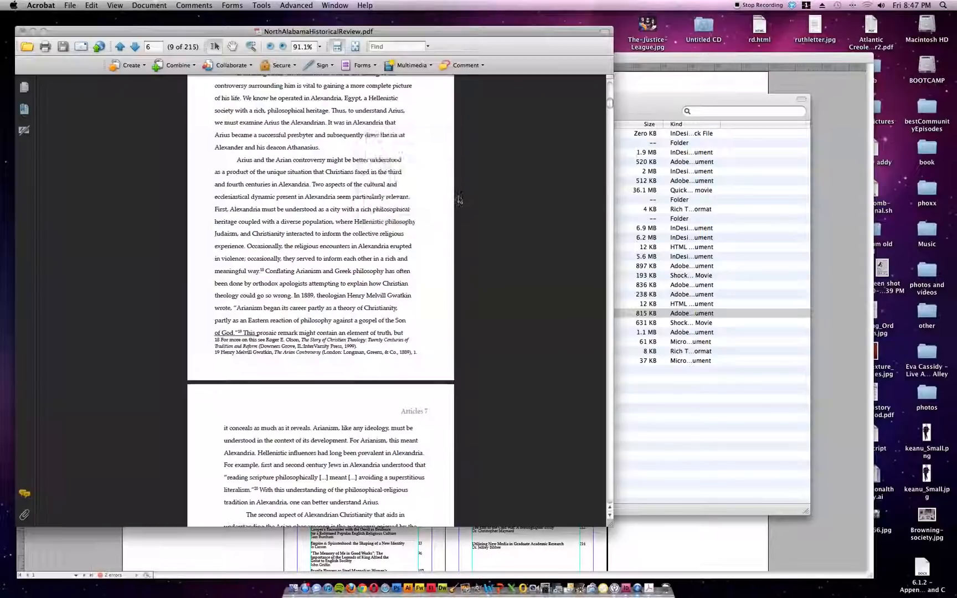